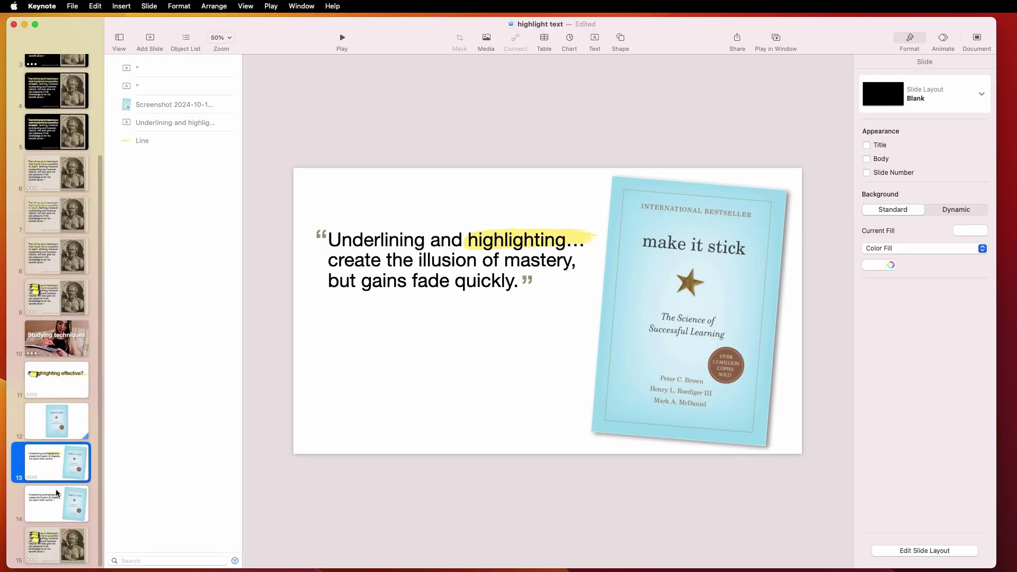
Check slide 13's highlight line settings, then add a straight line to slide 14
click(175, 140)
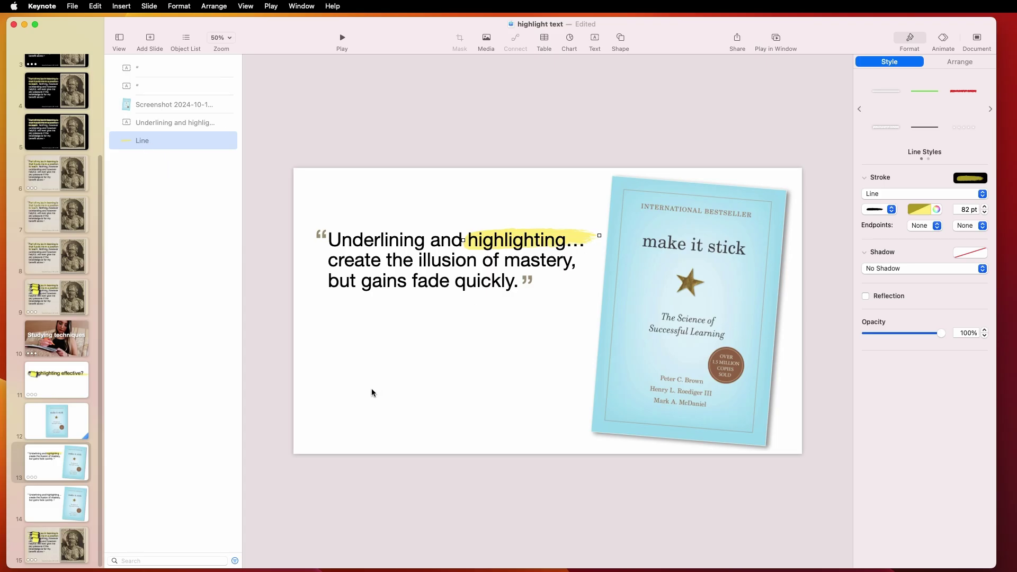
click(61, 507)
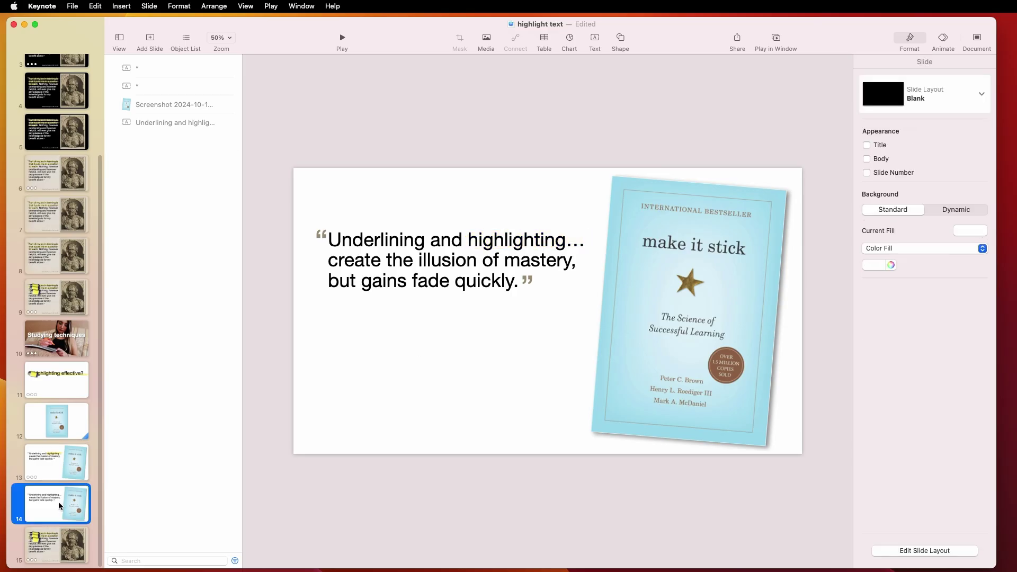
click(366, 454)
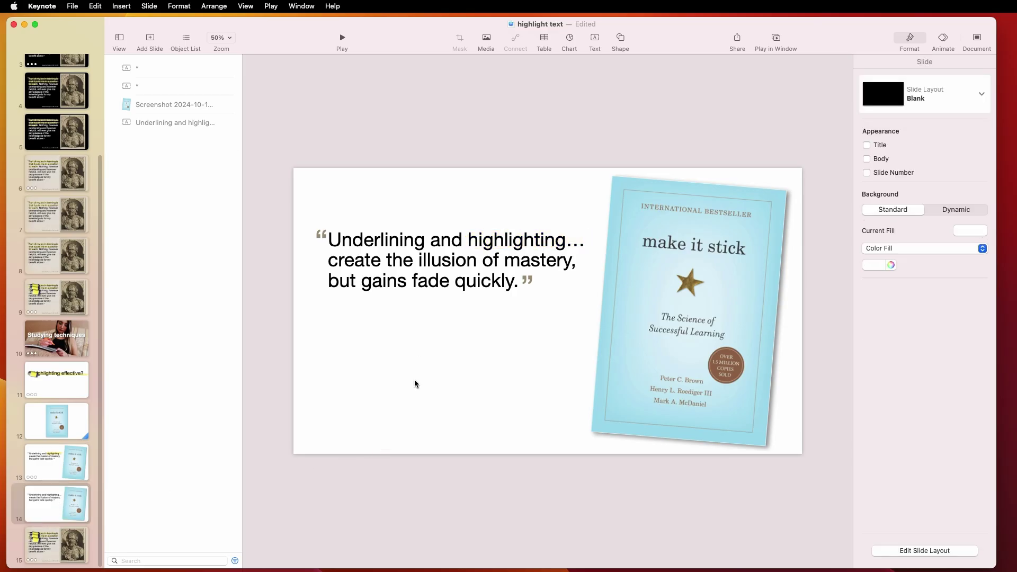
click(628, 45)
click(611, 89)
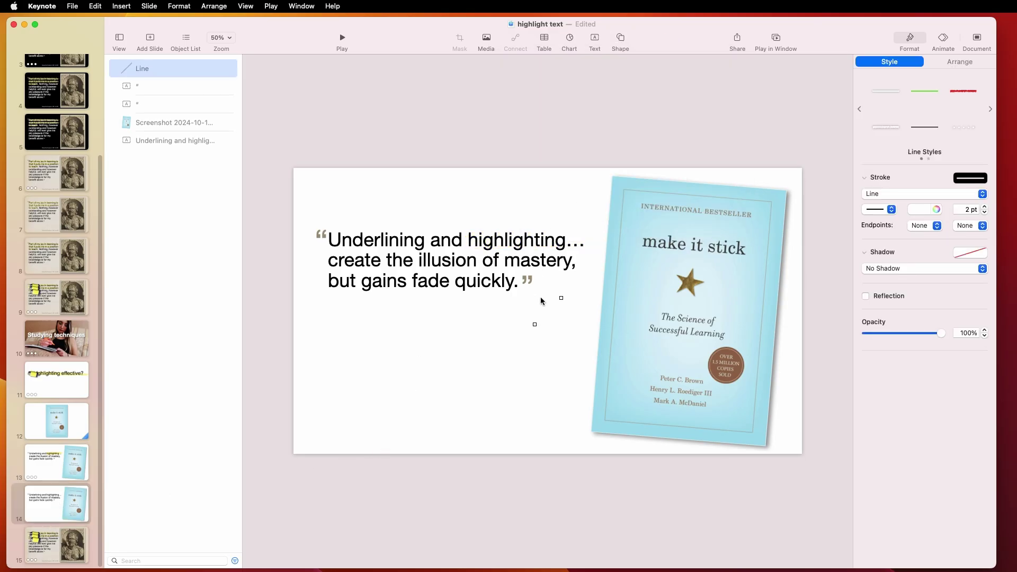
Make the line a yellow brush stroke, initially 100 pt thick
click(916, 211)
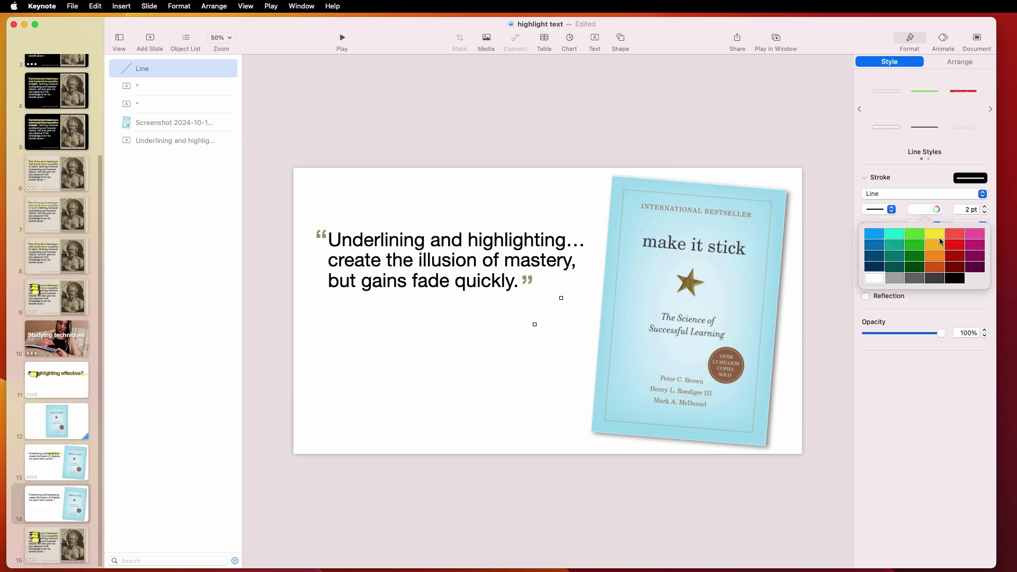
click(935, 234)
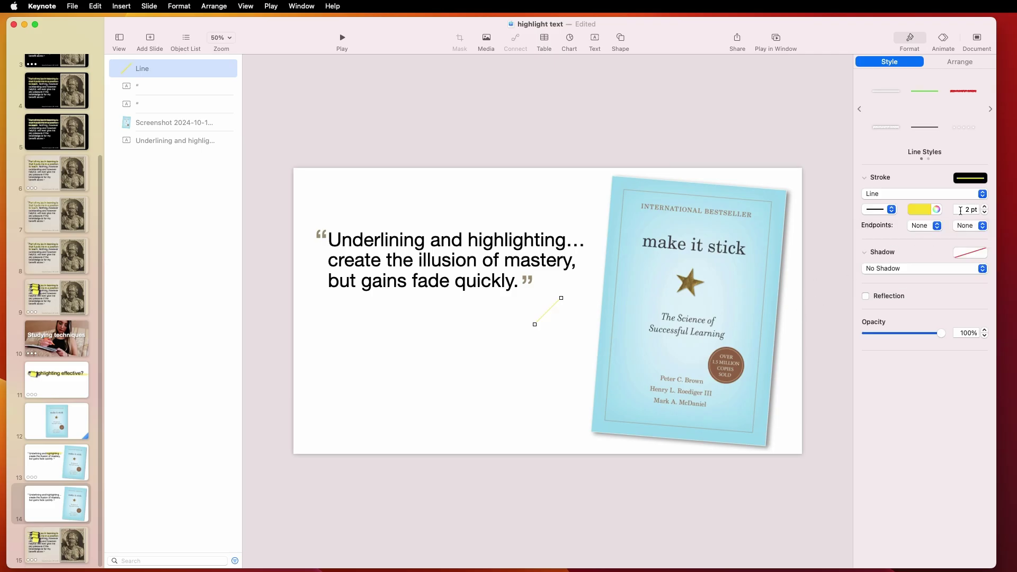
click(960, 210)
text(100)
key(Return)
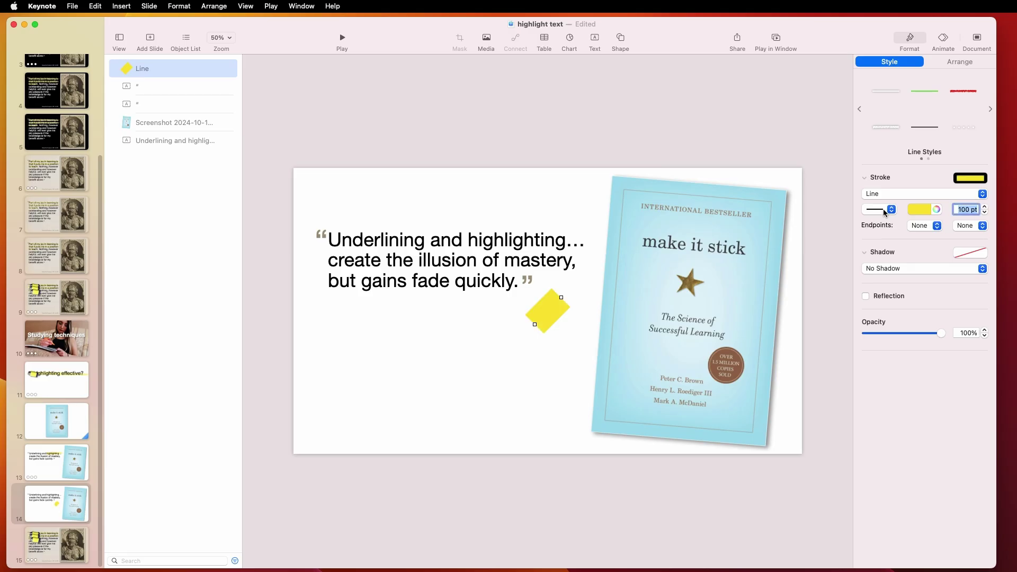
click(884, 211)
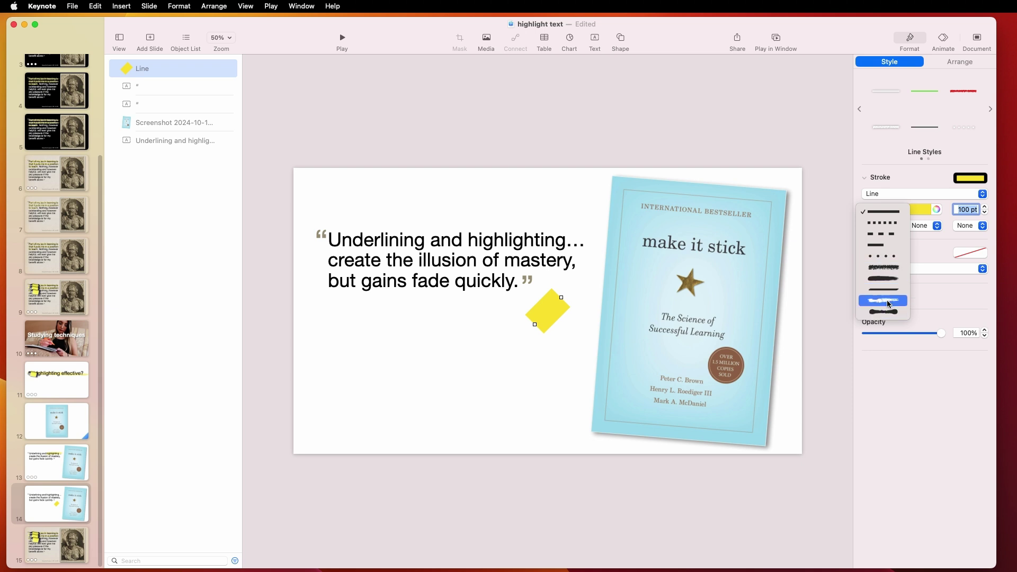
click(891, 280)
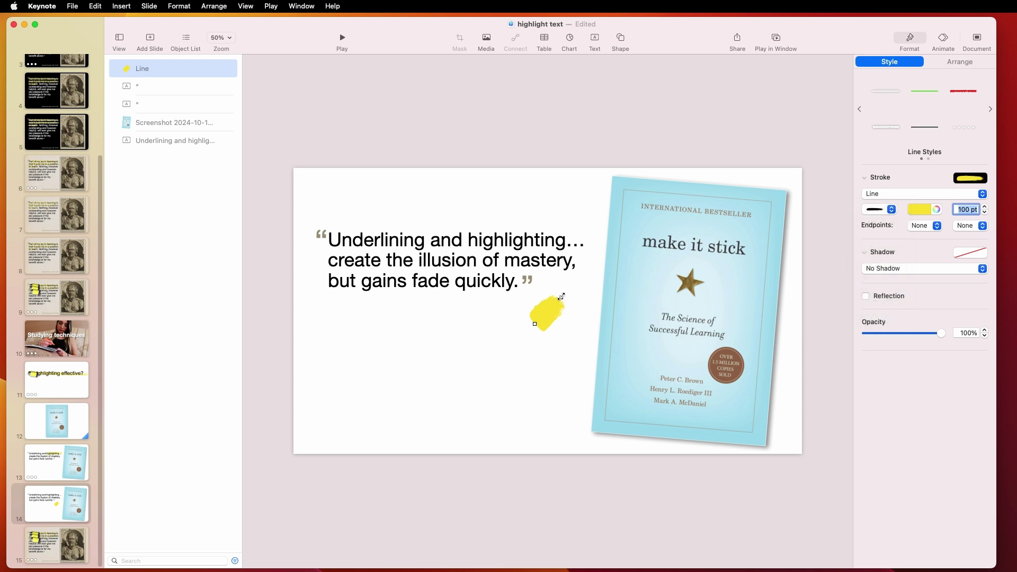
Set the brush line to 82 pt and 63% opacity, behind the word 'highlighting'
mouse_move(561, 297)
mouse_down()
mouse_move(579, 324)
mouse_move(482, 321)
mouse_move(534, 320)
mouse_up()
click(974, 210)
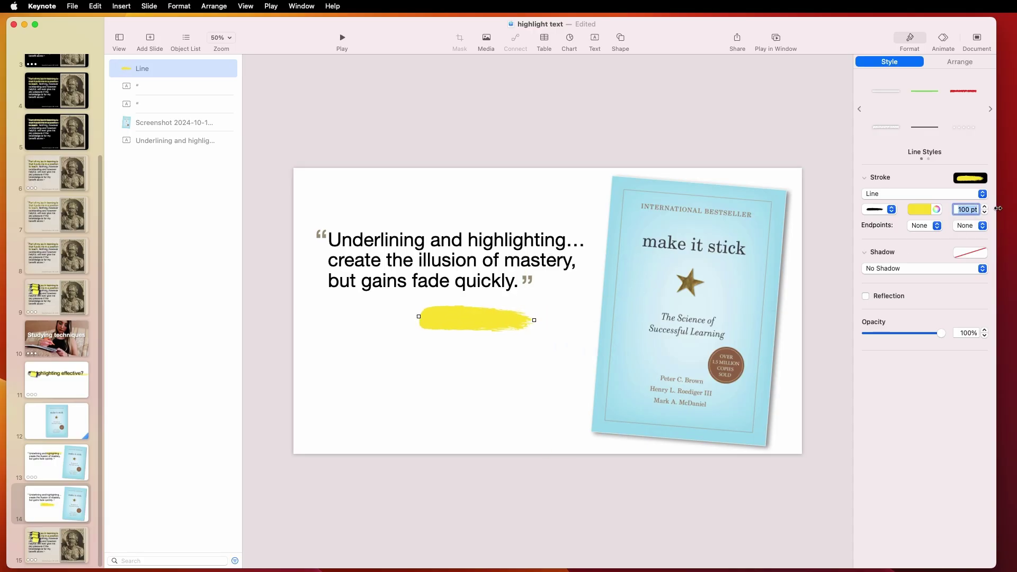
text(82)
key(Return)
mouse_move(533, 318)
mouse_down()
mouse_move(545, 299)
mouse_move(531, 316)
mouse_move(565, 322)
mouse_up()
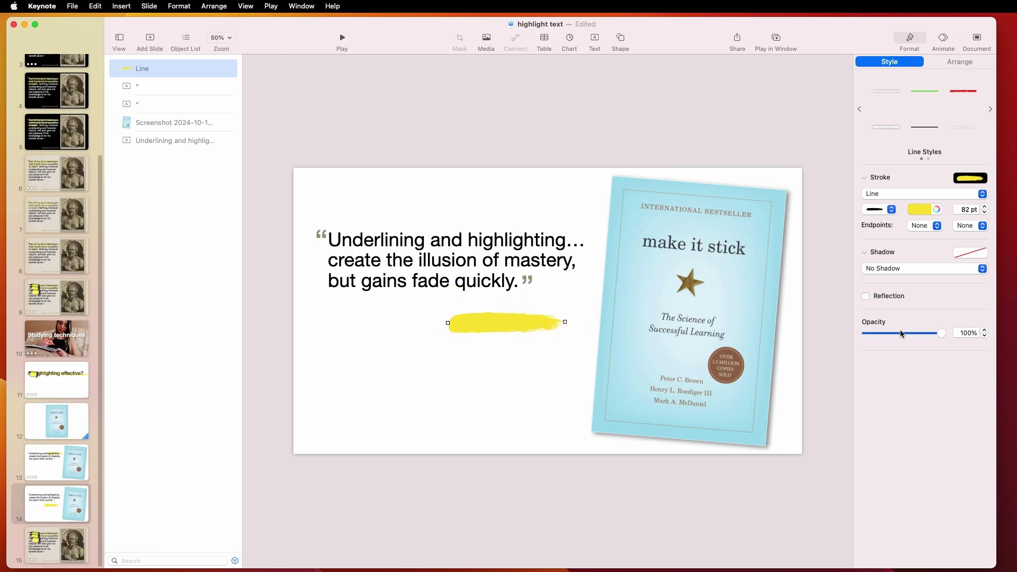
mouse_move(939, 332)
mouse_down()
mouse_move(899, 334)
mouse_move(915, 333)
mouse_up()
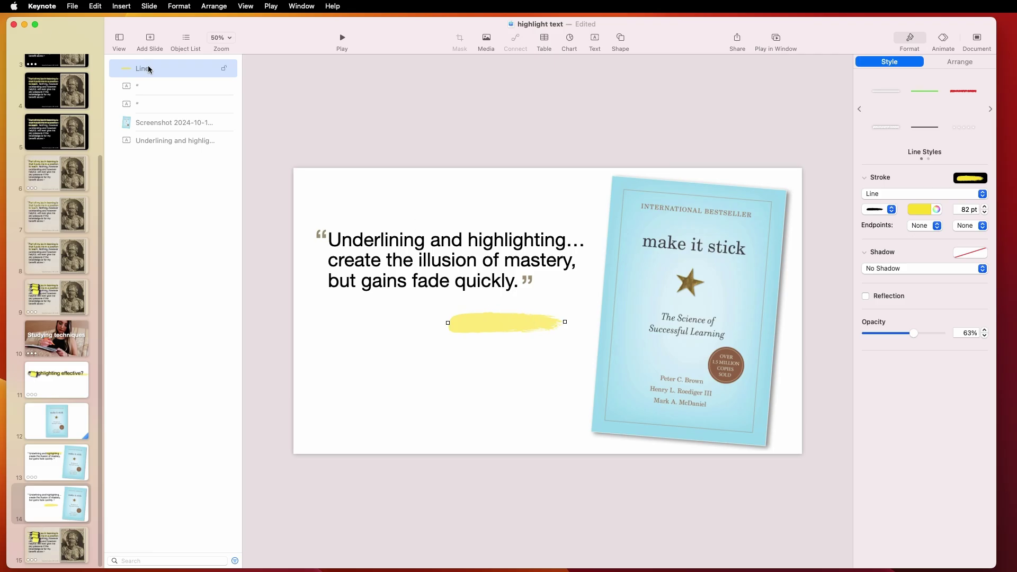
drag(148, 69, 167, 142)
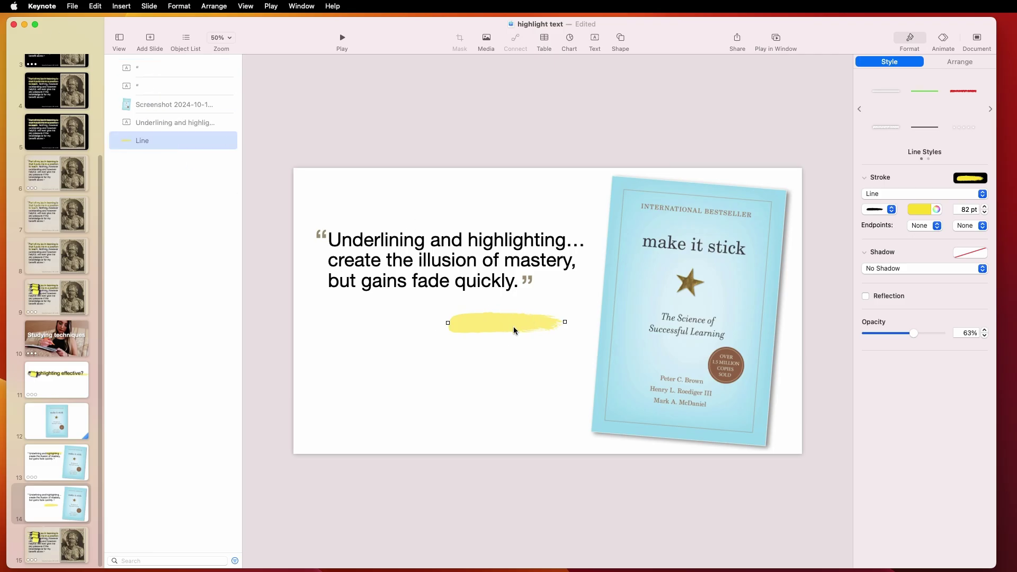
drag(514, 329, 527, 239)
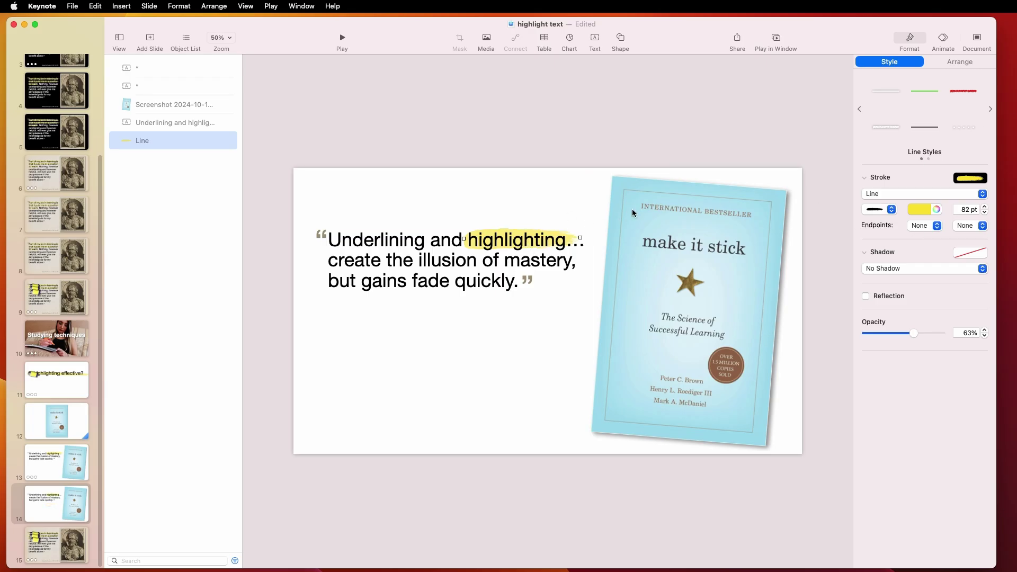
Give slide 14's highlight a 0.8 s Wipe build-in, then move to slide 15
click(942, 42)
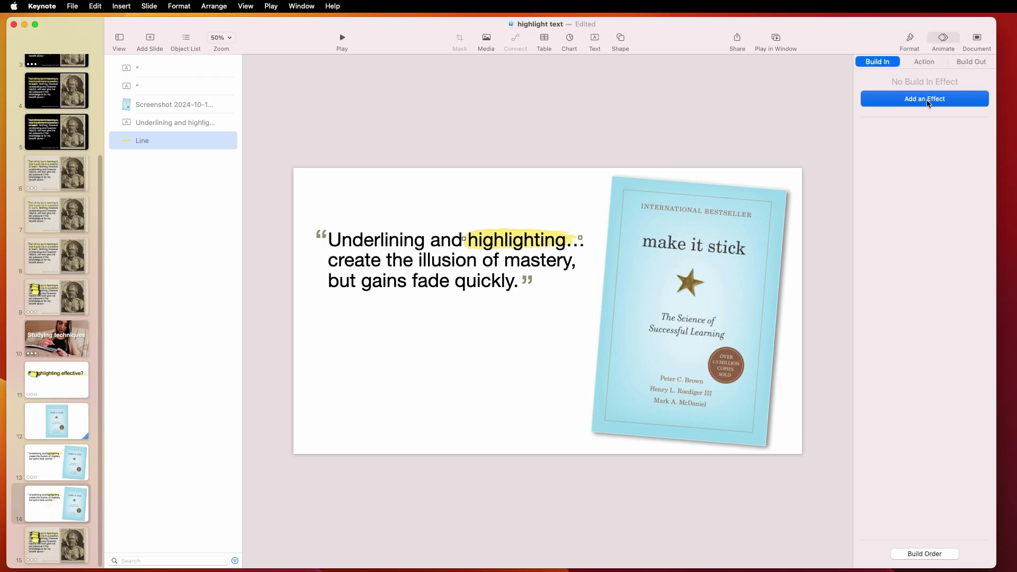
click(904, 102)
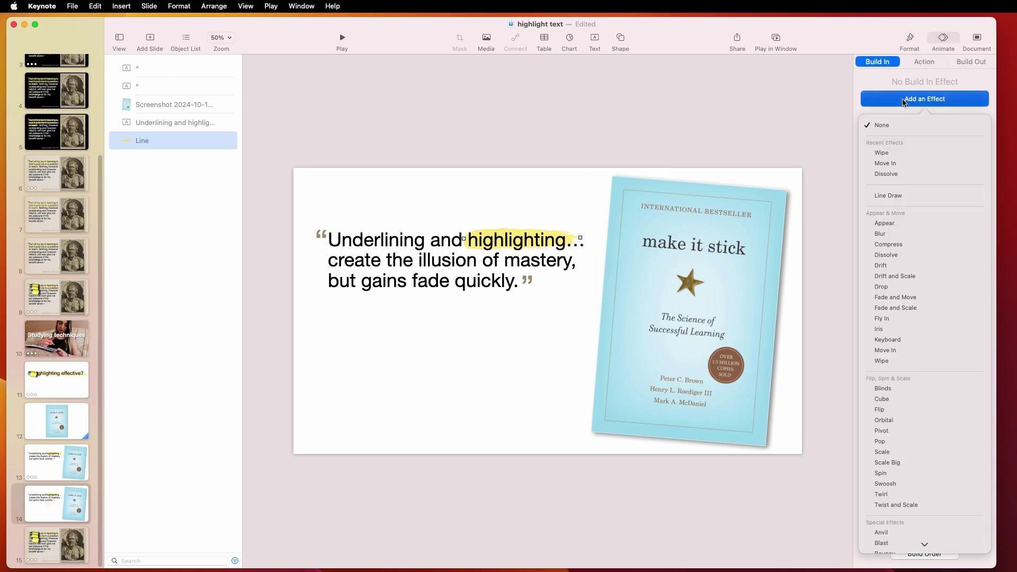
click(900, 152)
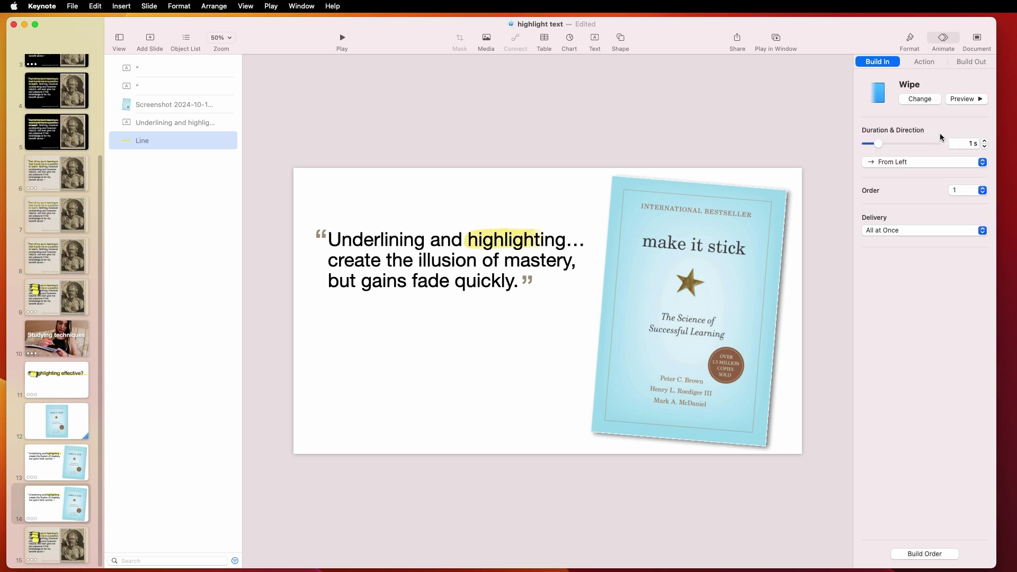
click(985, 147)
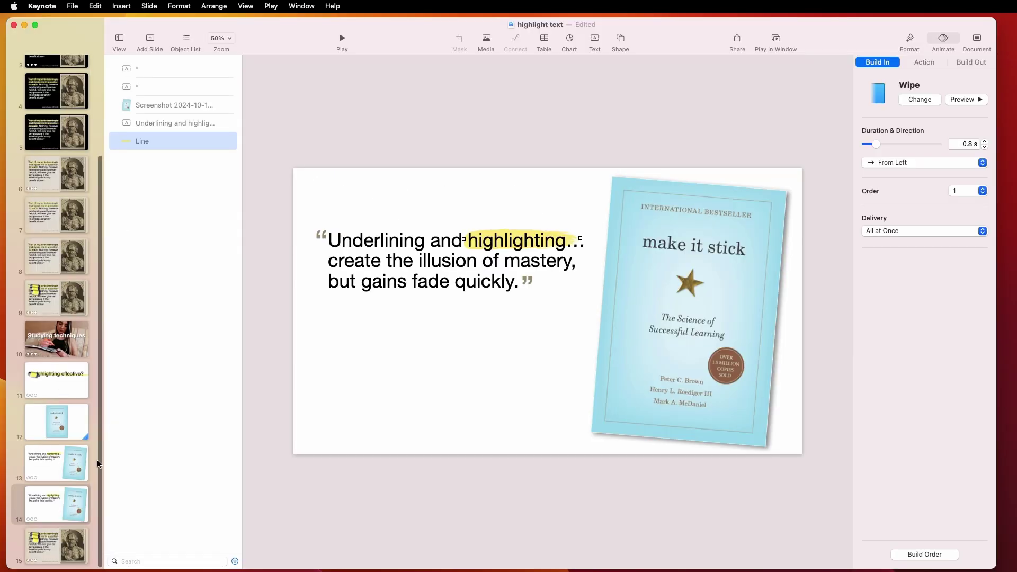
click(70, 544)
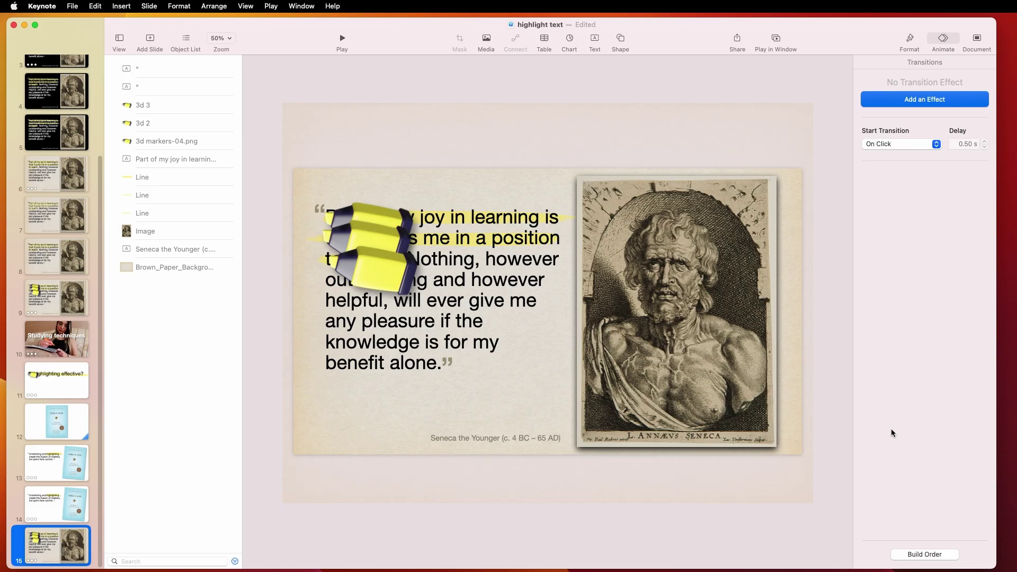
In Build Order, compare the first highlighter's Move timing with its line's Wipe
click(921, 557)
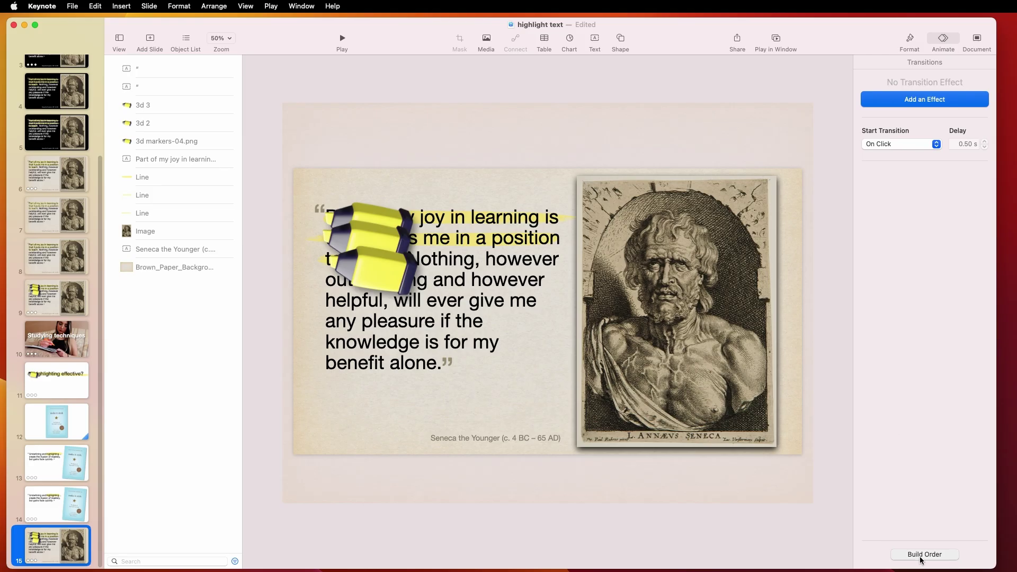
drag(848, 193, 877, 177)
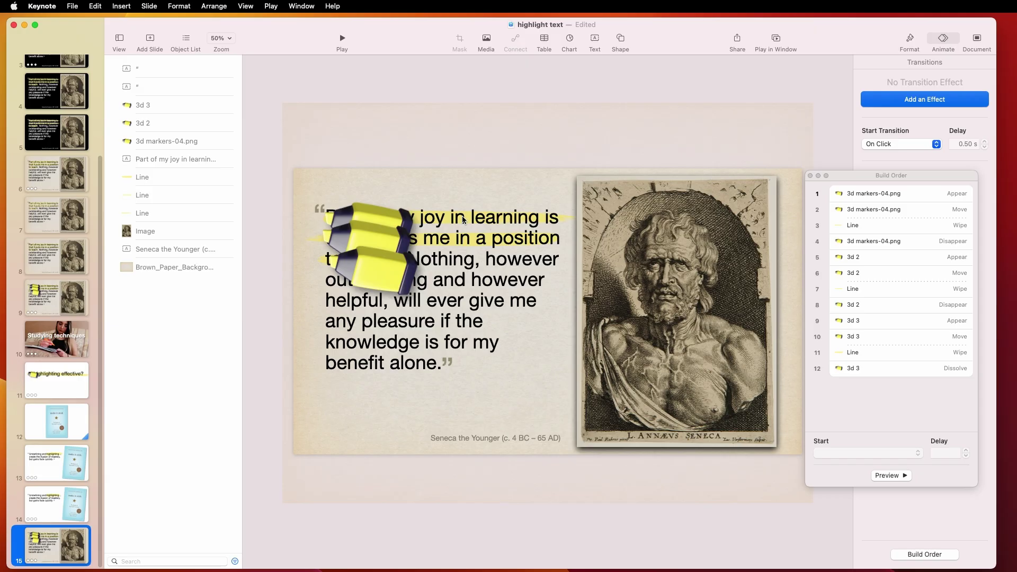
click(914, 196)
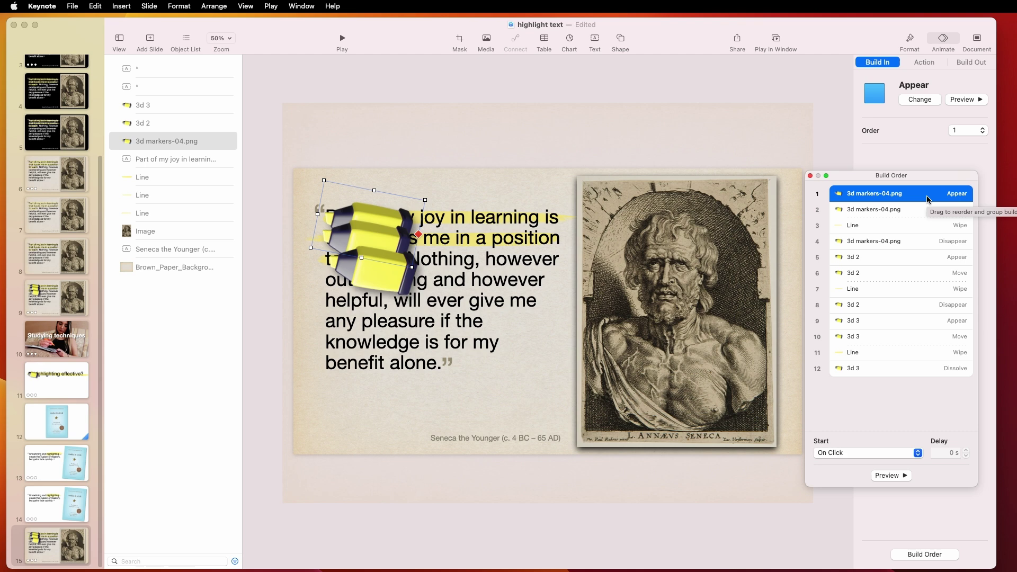
click(863, 211)
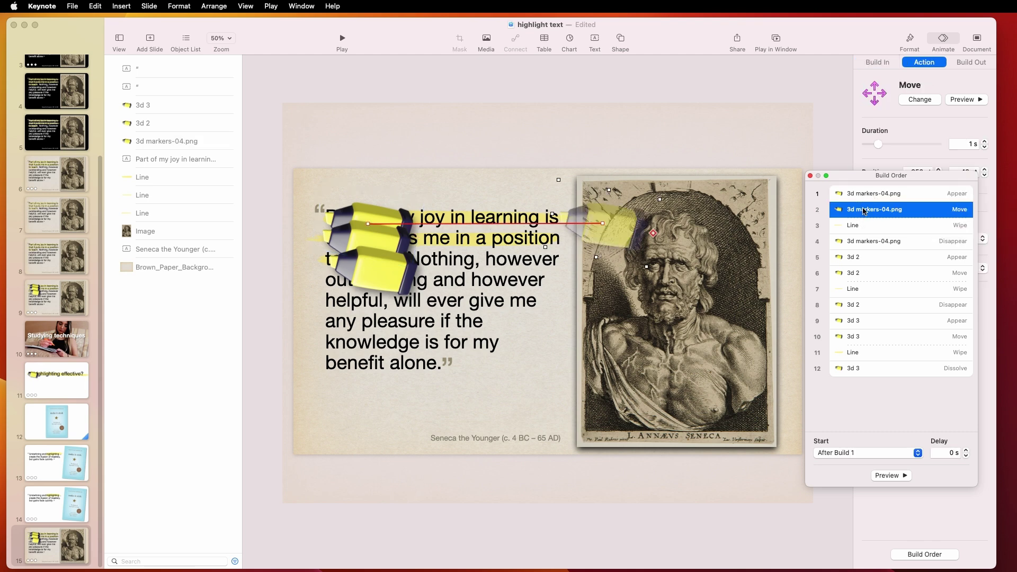
click(924, 226)
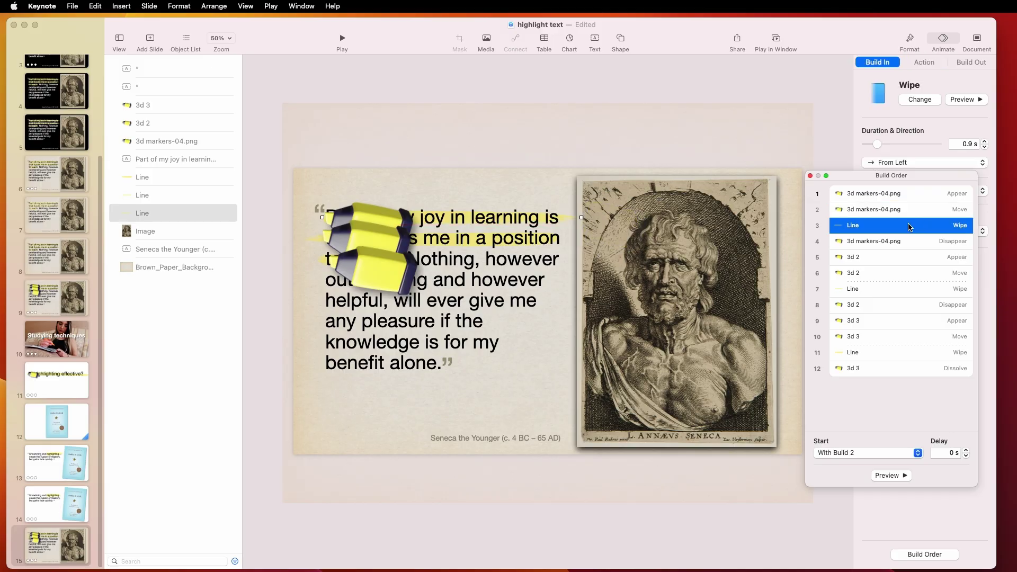
click(936, 211)
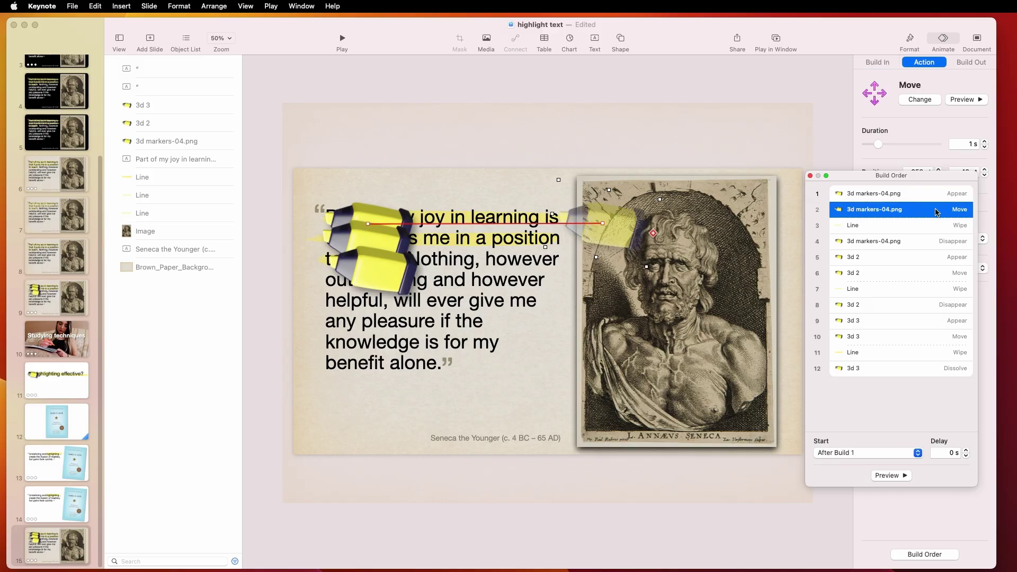
click(916, 228)
click(888, 212)
click(891, 227)
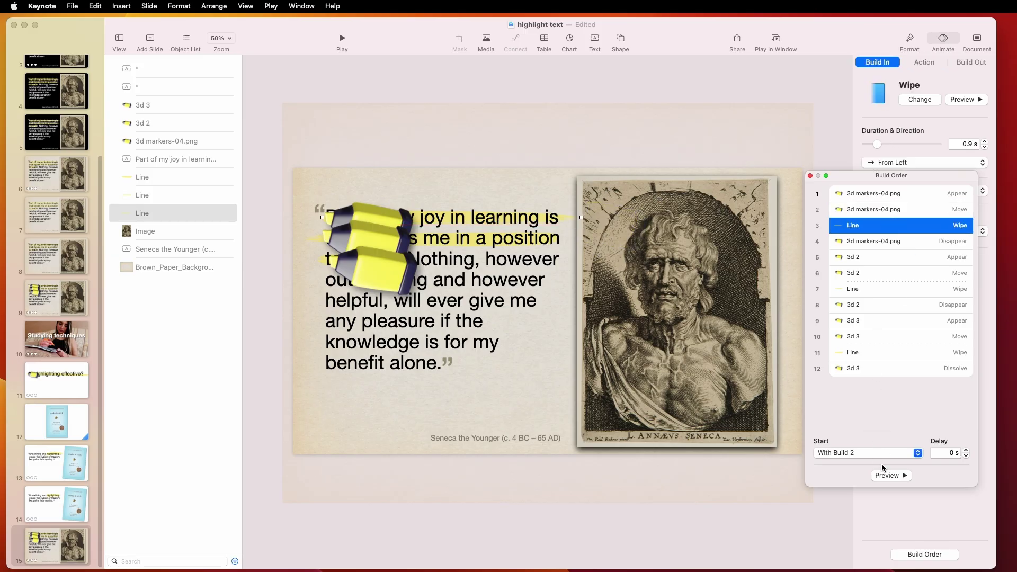
click(877, 212)
click(876, 223)
click(877, 212)
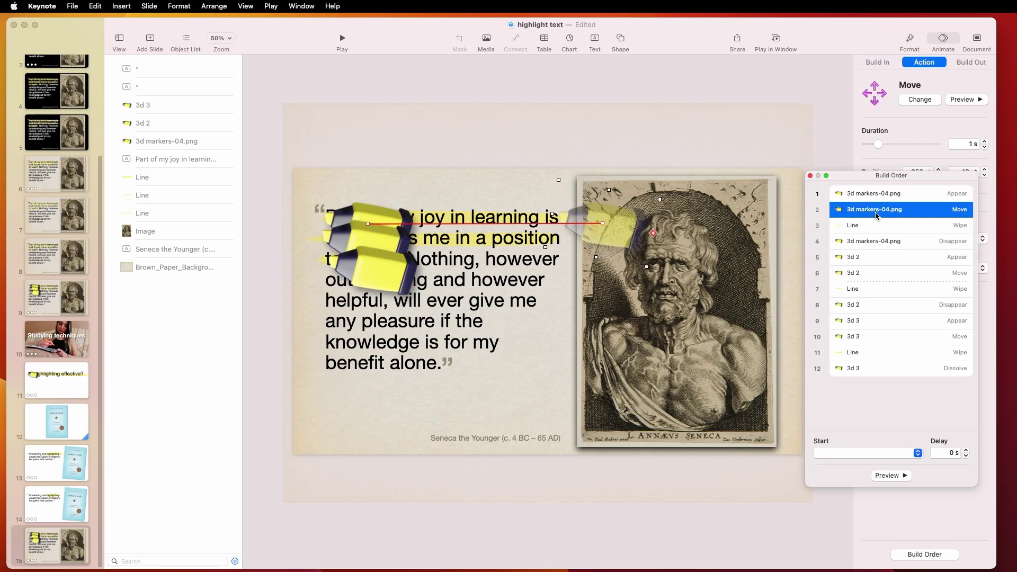
click(877, 226)
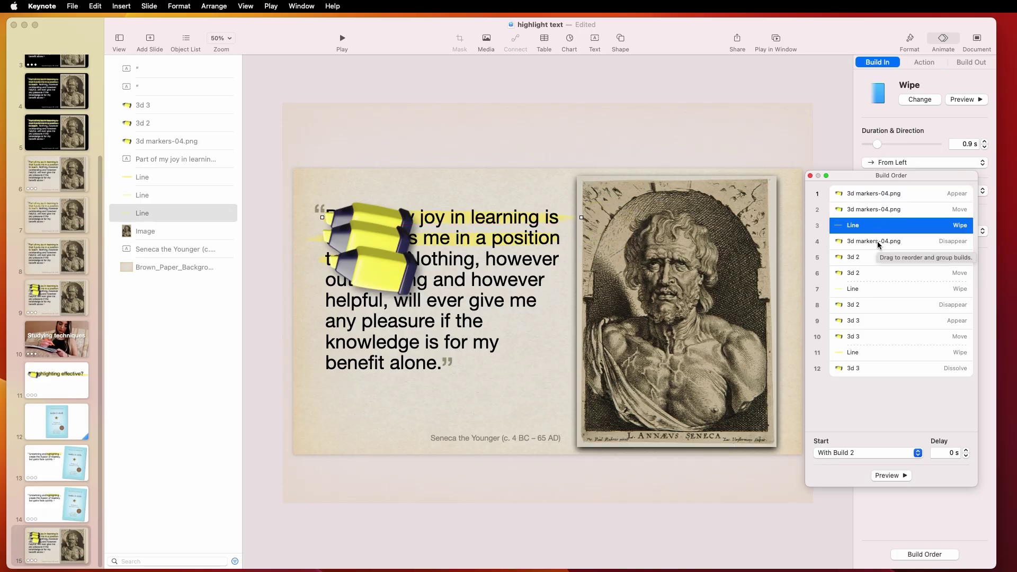
click(877, 241)
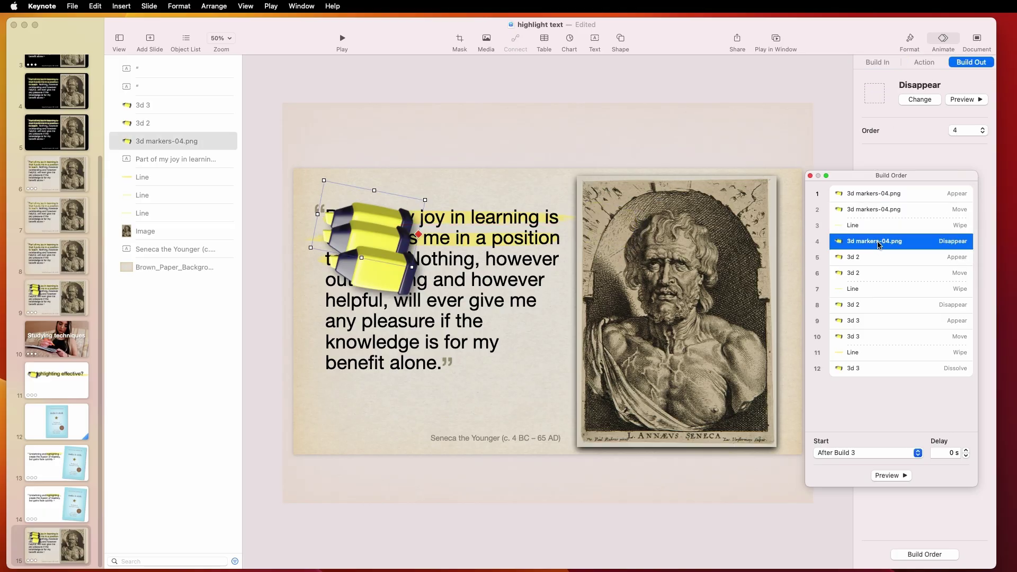
Review the second and third highlighter and line builds, then preview the final Dissolve
click(883, 257)
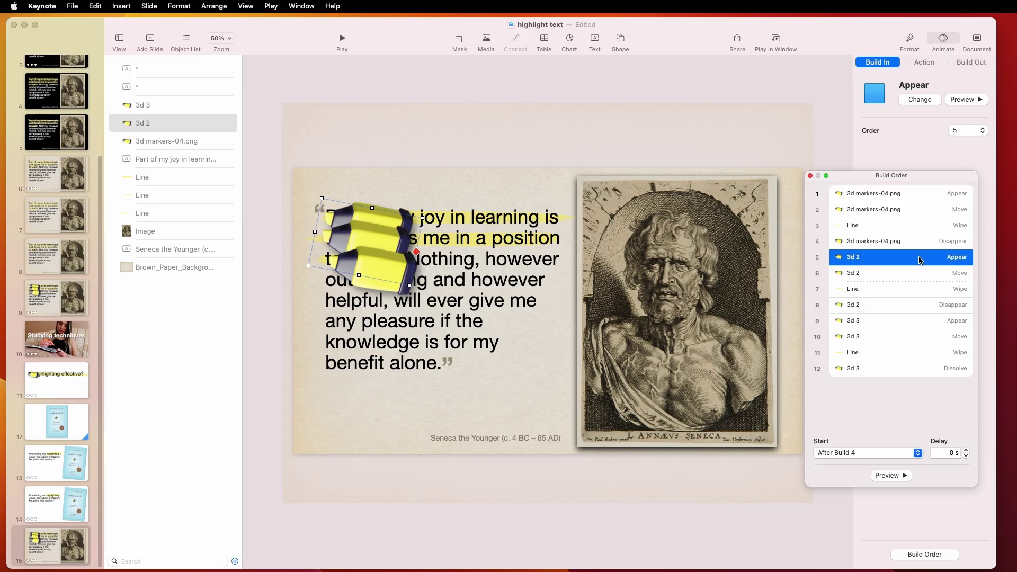
click(933, 274)
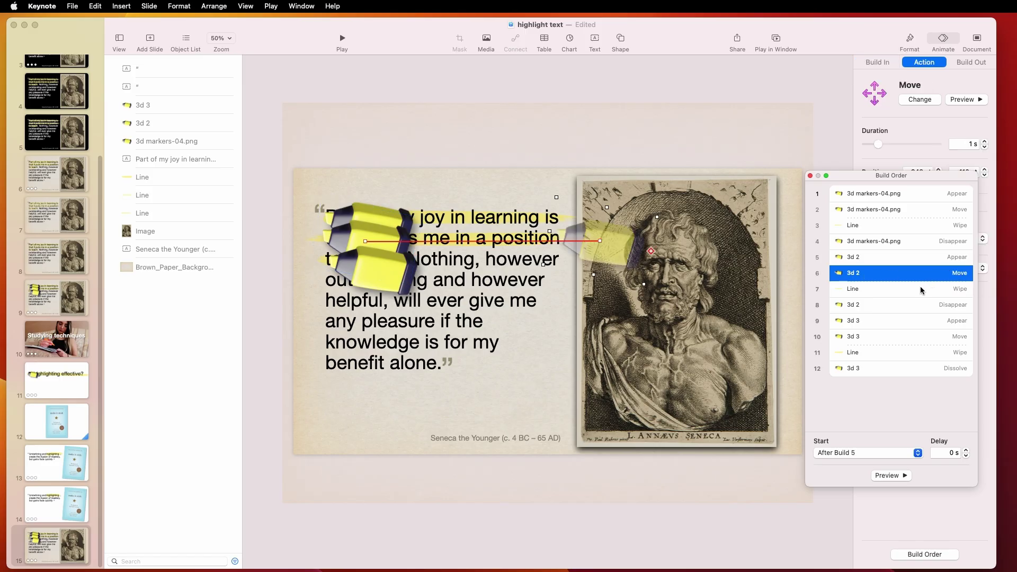
click(913, 290)
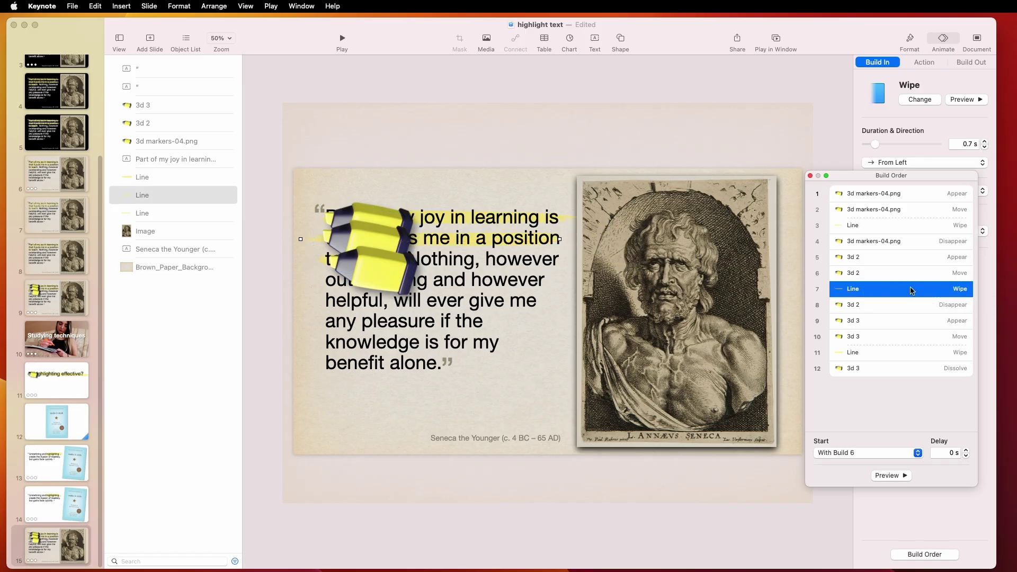
click(946, 273)
click(938, 290)
click(932, 307)
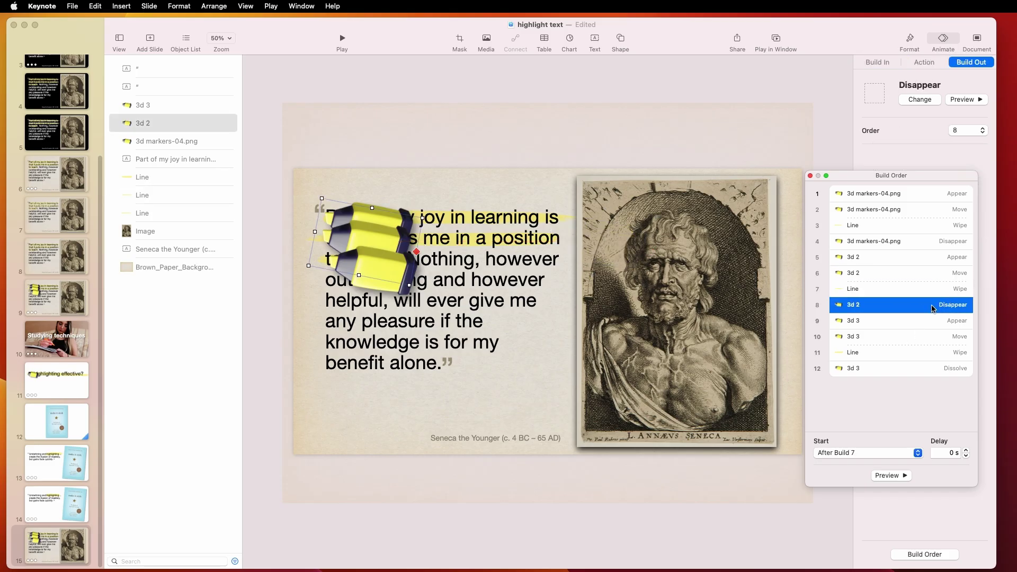
click(873, 324)
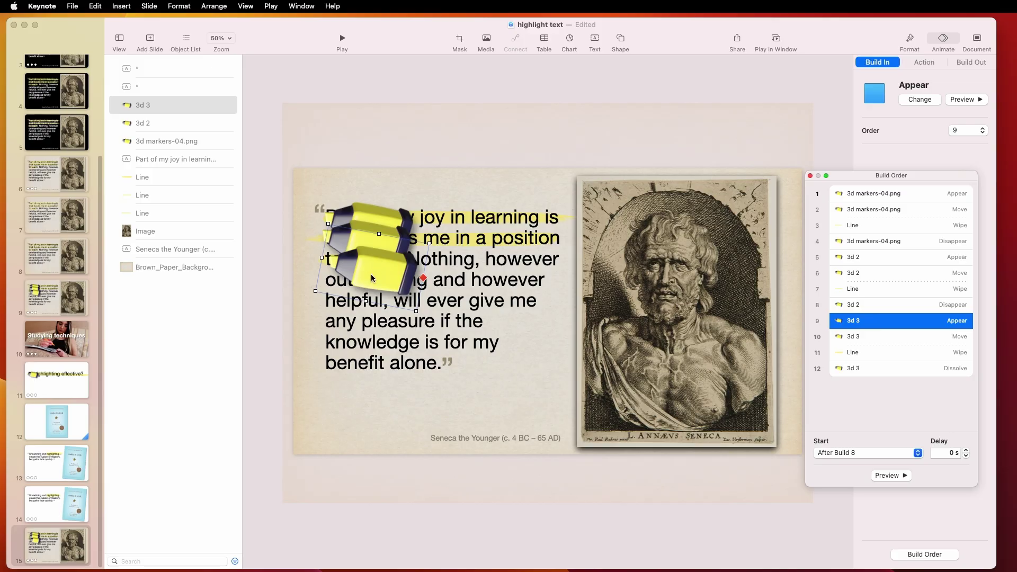
click(907, 334)
click(900, 355)
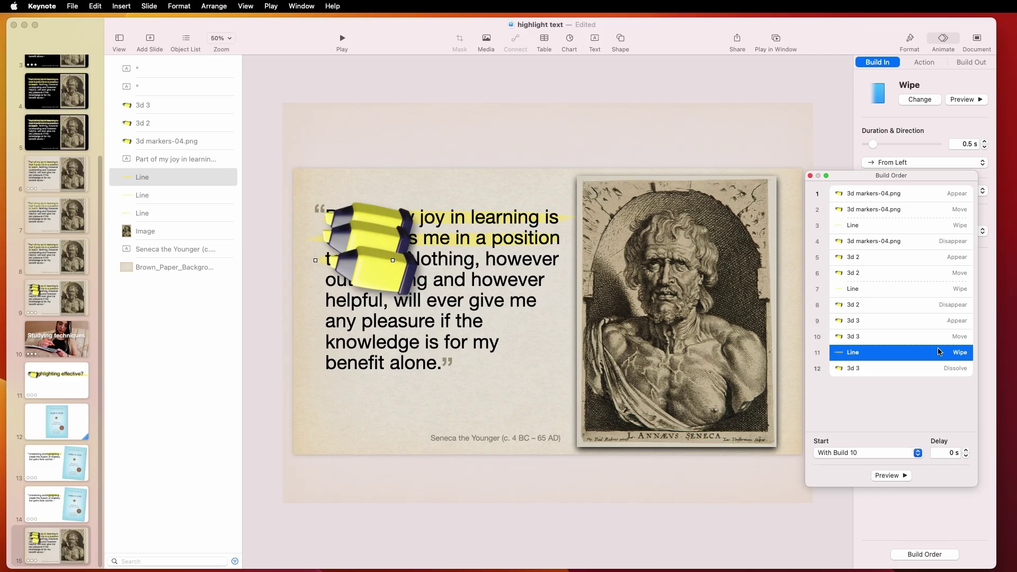
click(919, 368)
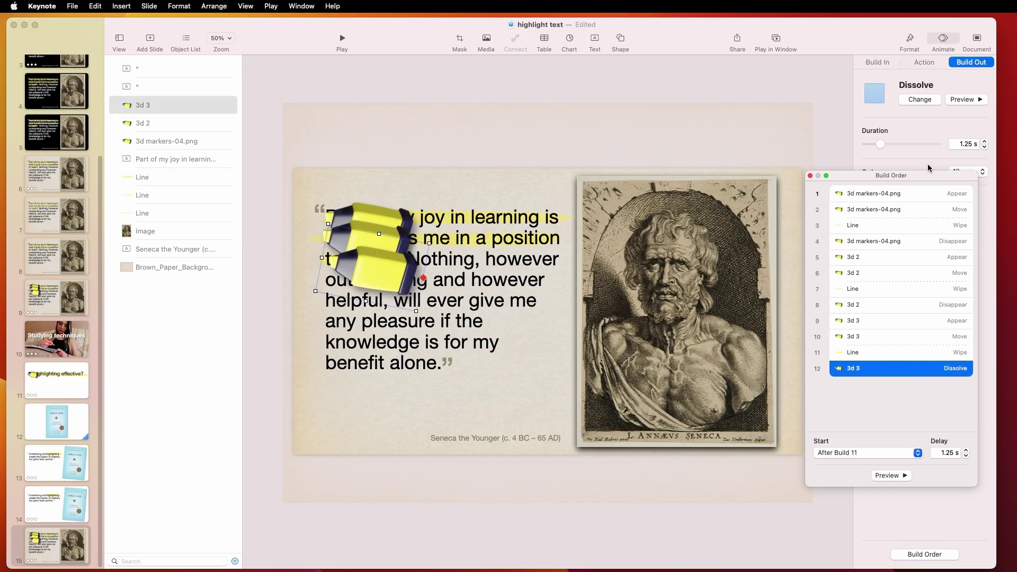
drag(926, 175, 932, 223)
click(963, 100)
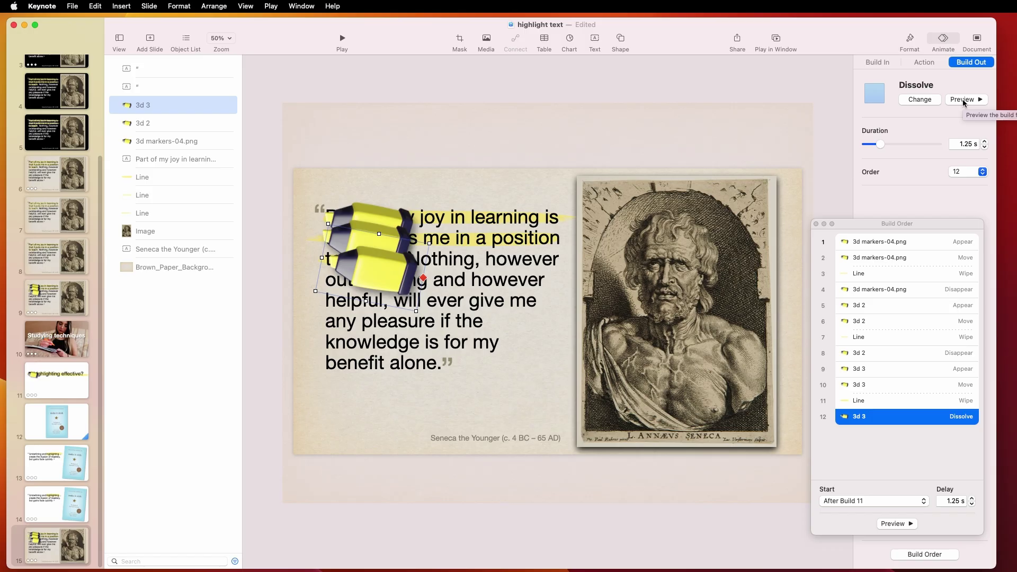
Insert a square shape and place it below the quote
click(606, 98)
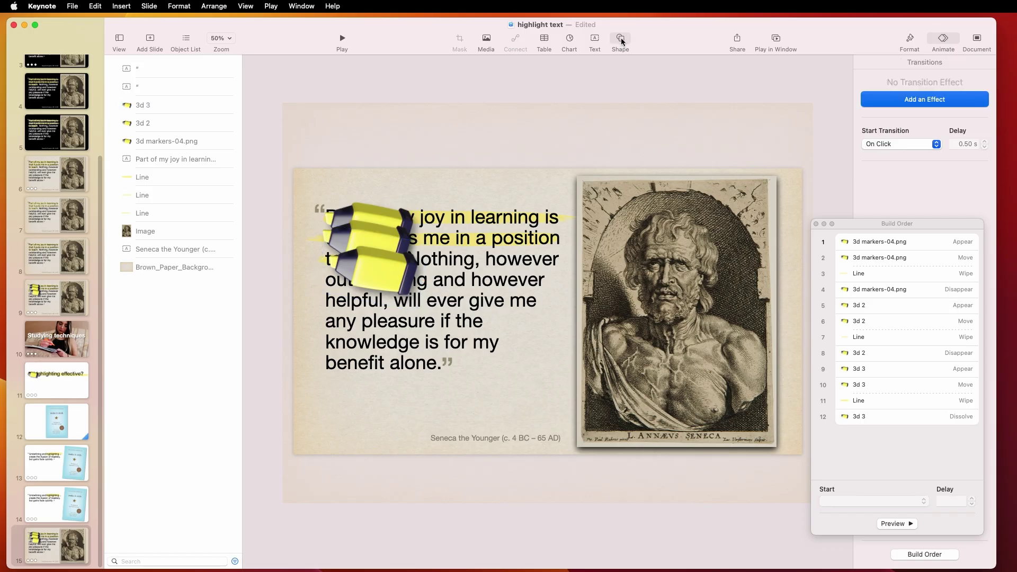
click(621, 39)
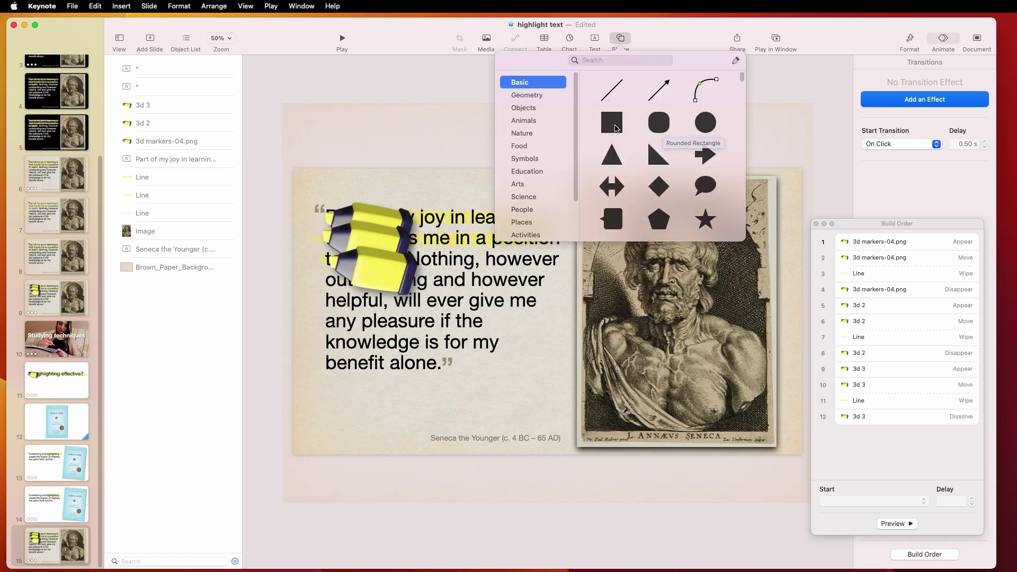
click(655, 130)
drag(560, 324, 459, 414)
Fill the square yellow at 59% opacity, add a line border, and shorten it
click(909, 40)
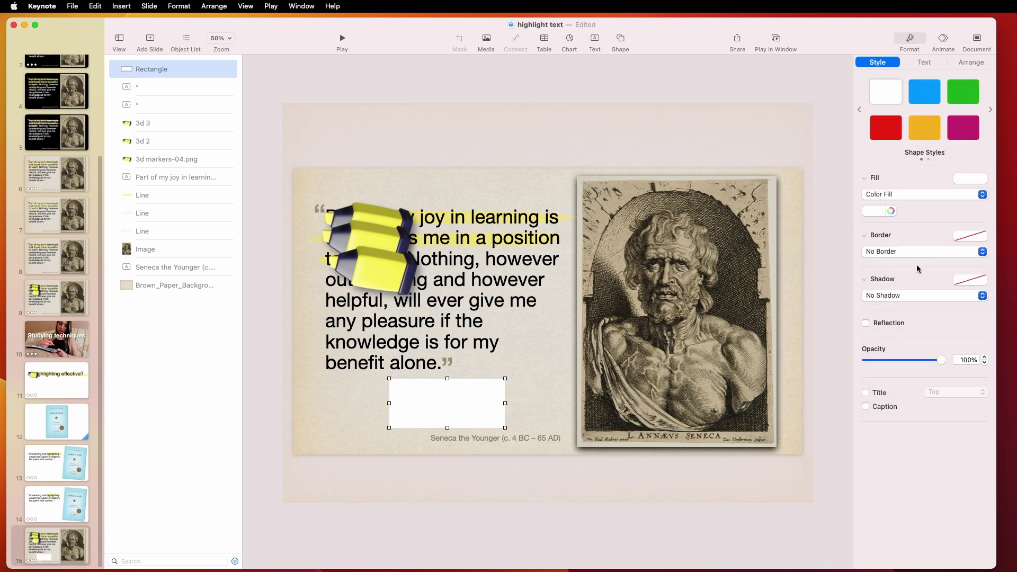
click(872, 212)
click(891, 237)
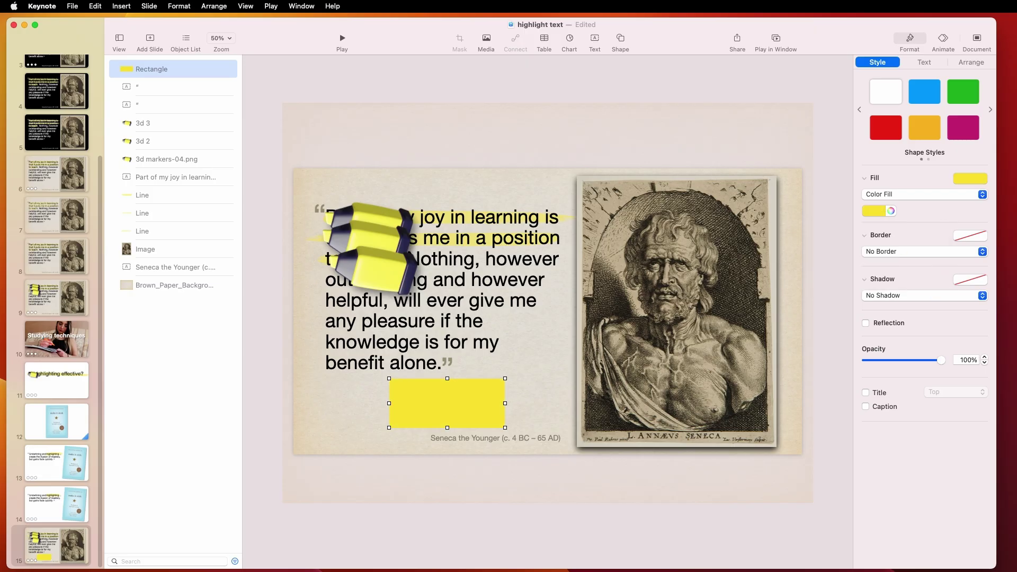
drag(942, 360, 910, 360)
click(884, 251)
click(882, 263)
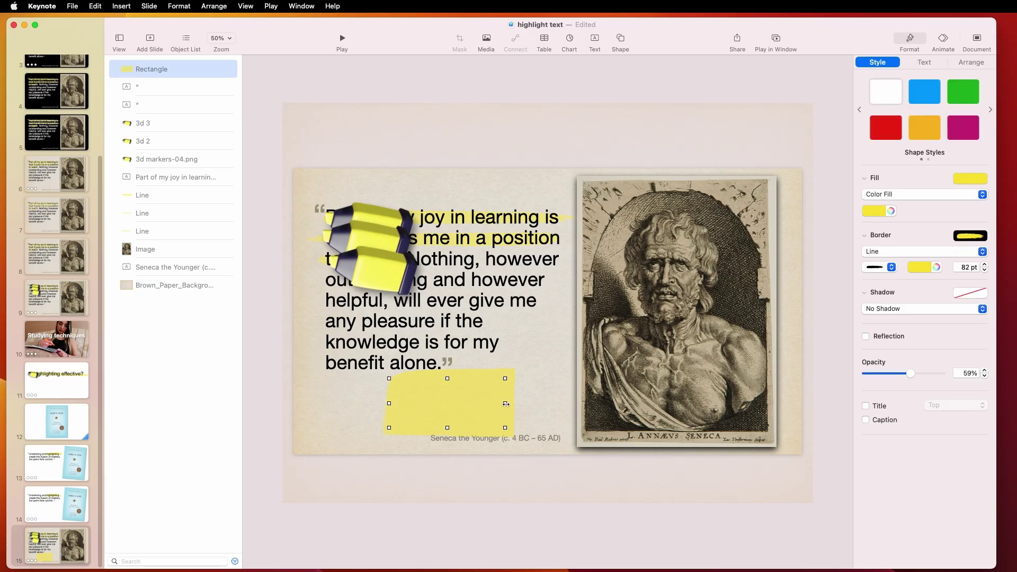
drag(447, 427, 391, 409)
Convert the yellow shape to an editable path and pull its right-middle point inward
right_click(448, 409)
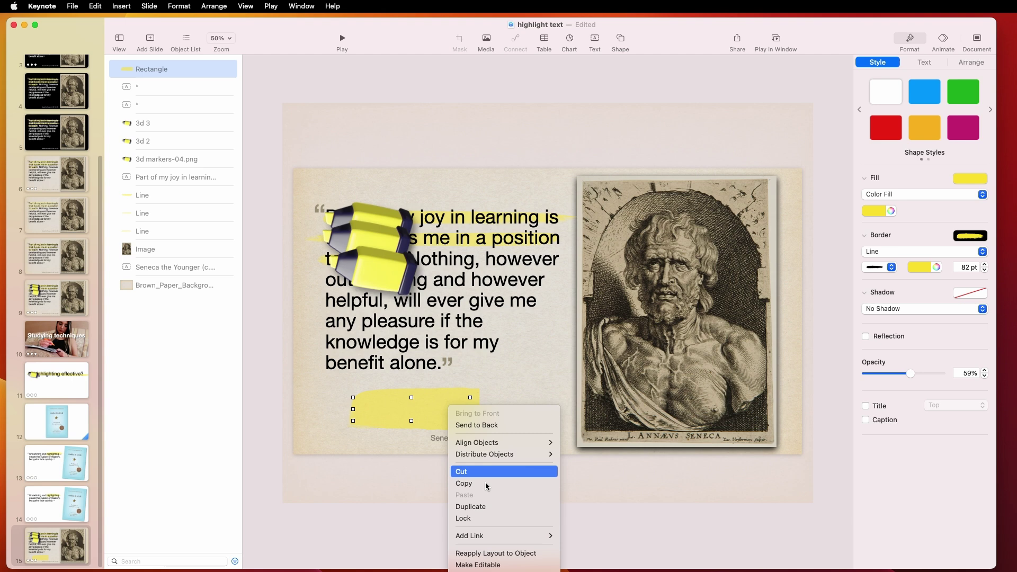
click(510, 566)
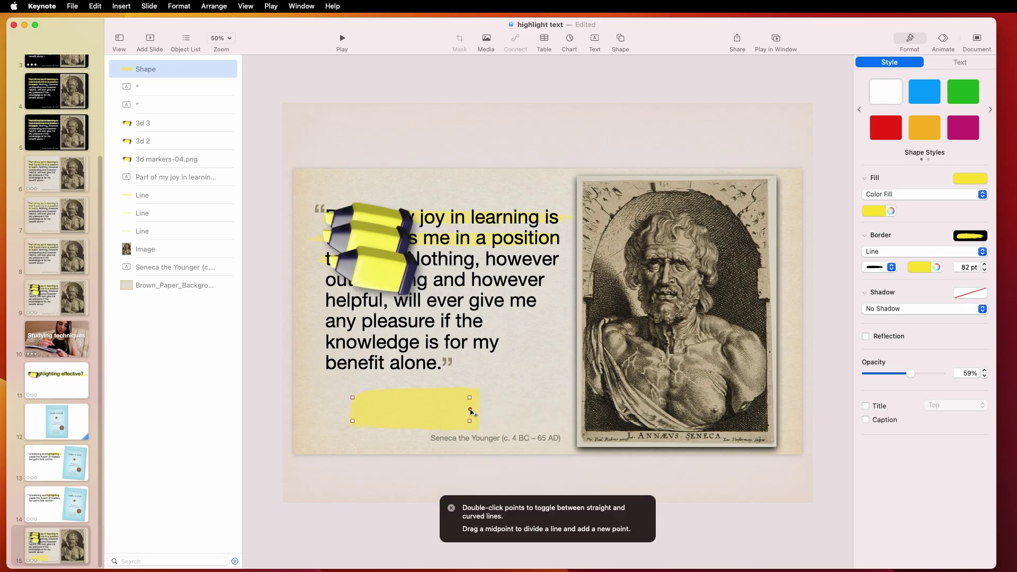
mouse_move(470, 409)
mouse_down()
mouse_move(456, 409)
mouse_move(474, 411)
mouse_up()
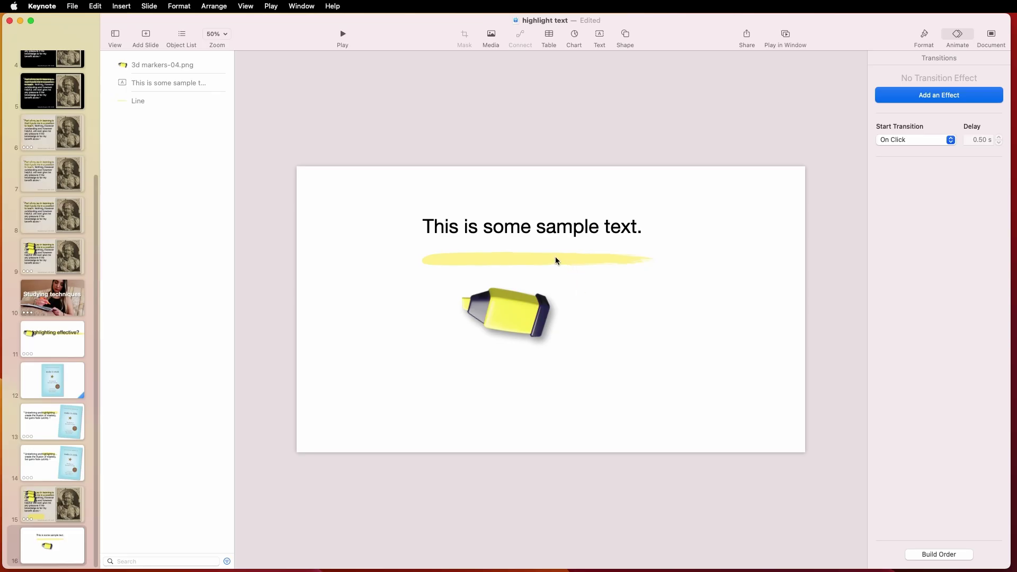
Give the yellow line a Wipe build-in lasting 0.7 s
click(458, 263)
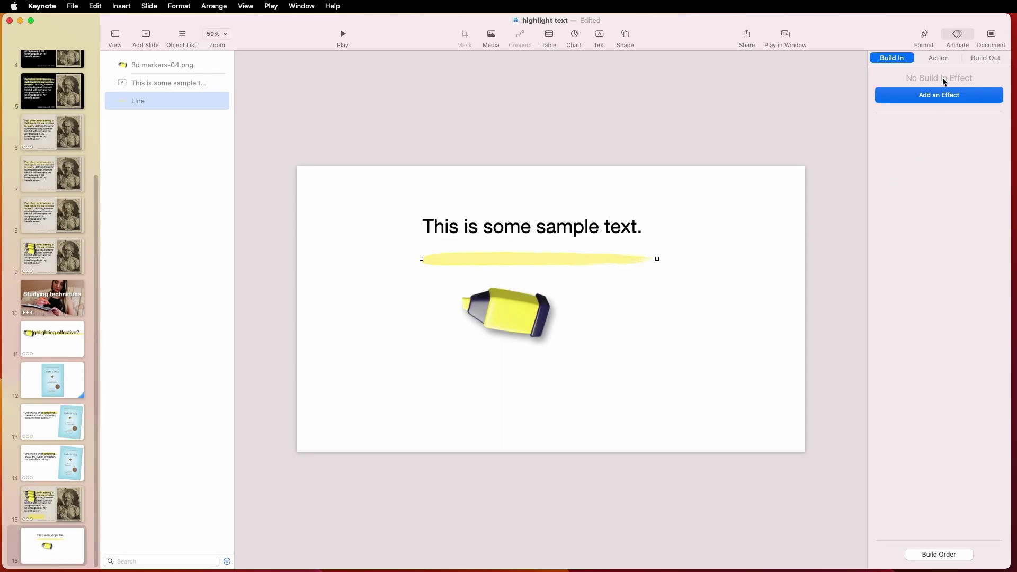
click(914, 96)
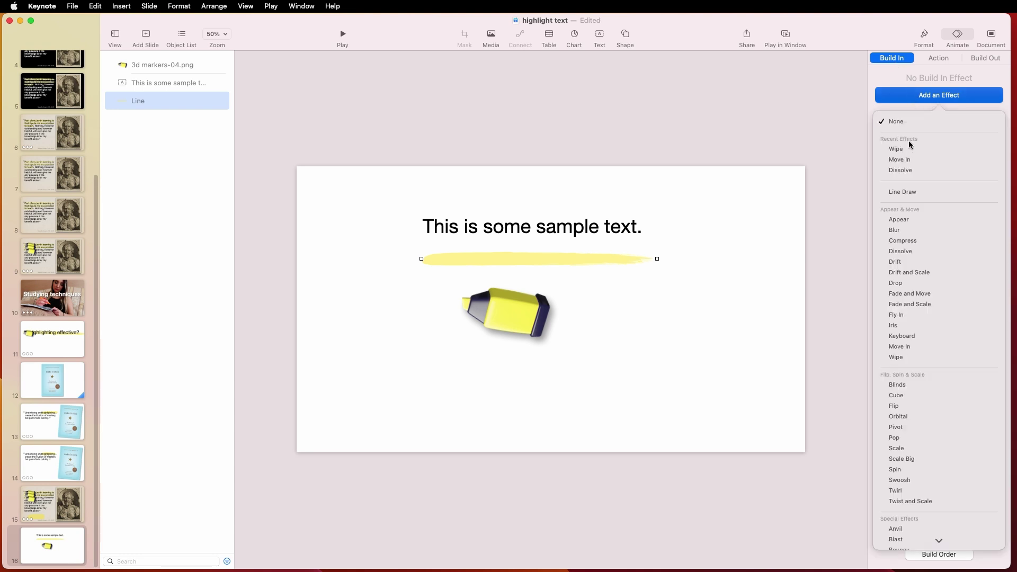
click(911, 149)
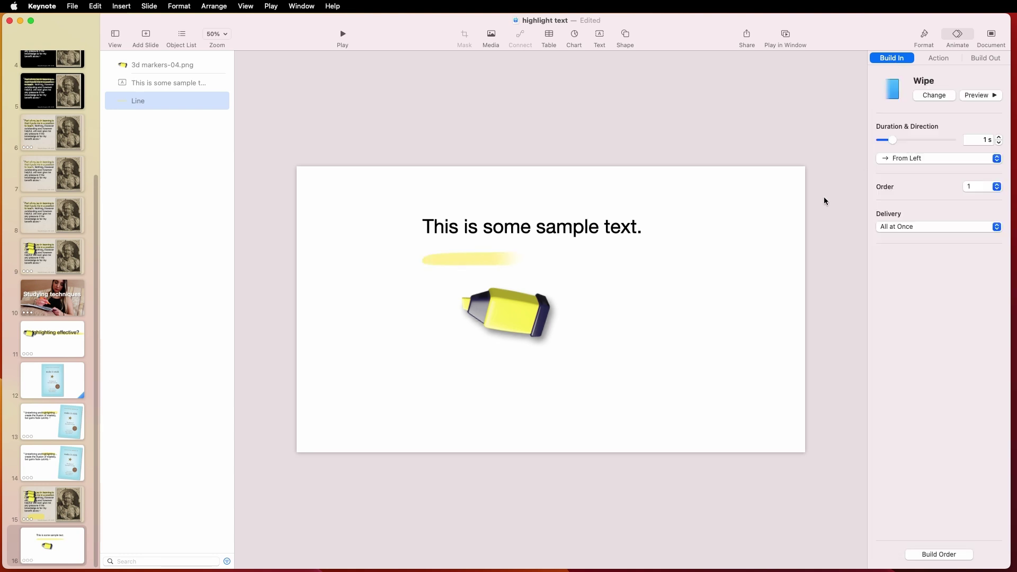
click(998, 142)
Raise the line behind the sample text, preview the wipe, and move the marker up
click(656, 314)
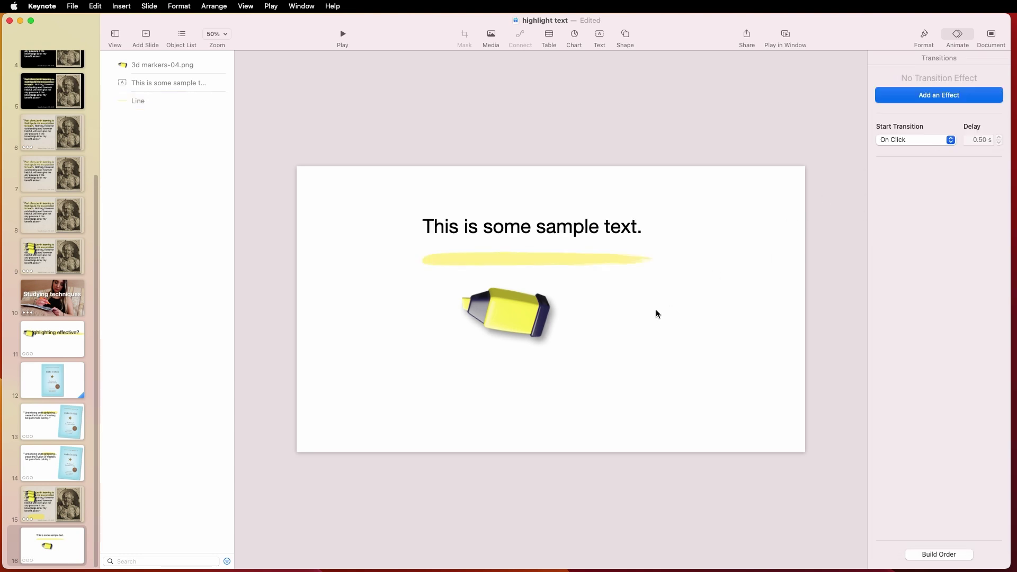
drag(621, 258, 621, 226)
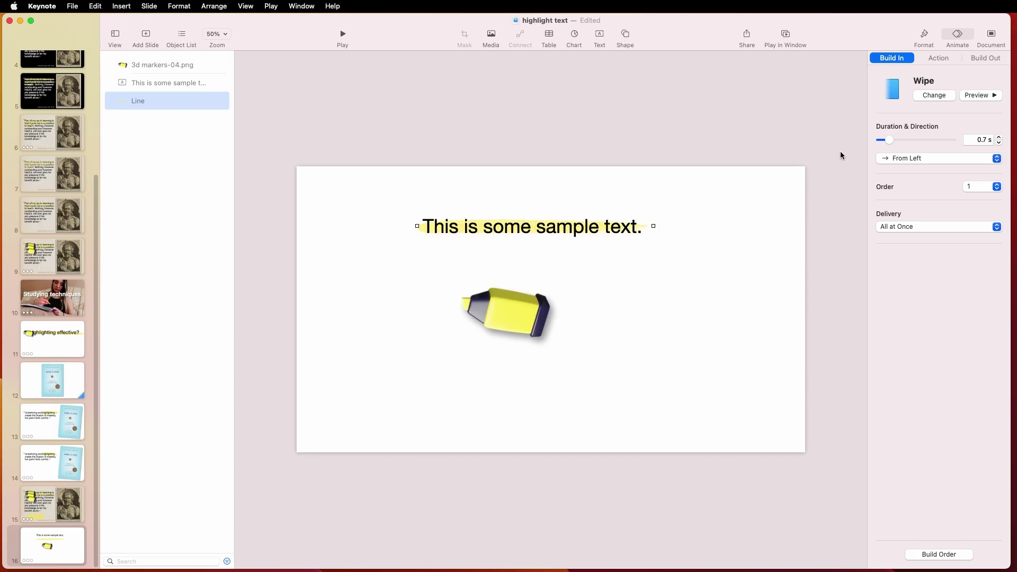
click(970, 97)
mouse_move(517, 345)
mouse_down()
mouse_move(463, 240)
mouse_move(536, 233)
mouse_move(565, 248)
mouse_move(495, 312)
mouse_up()
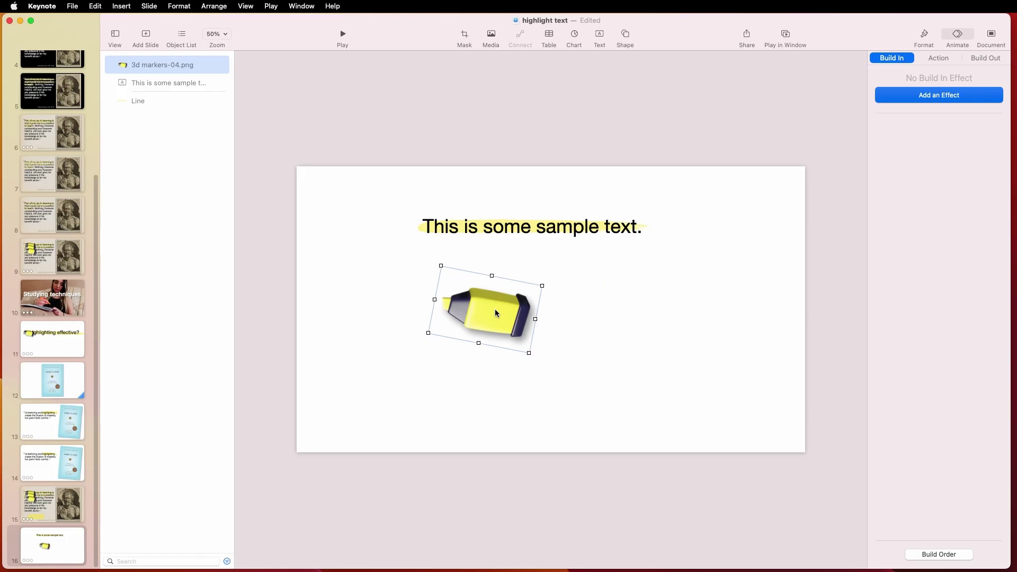
Nudge the marker image up and give it an Appear build-in
drag(495, 309, 495, 295)
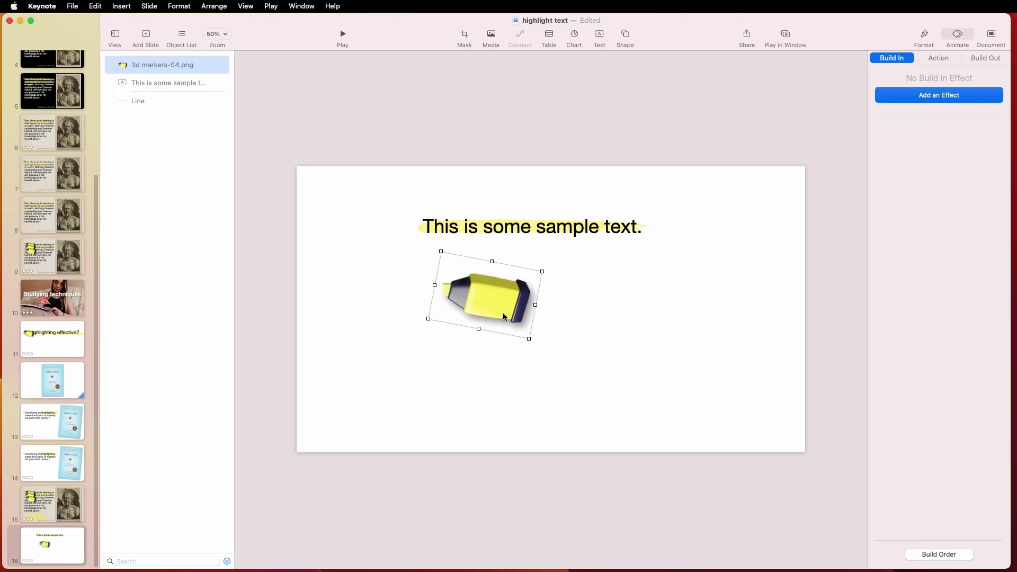
click(926, 99)
click(917, 148)
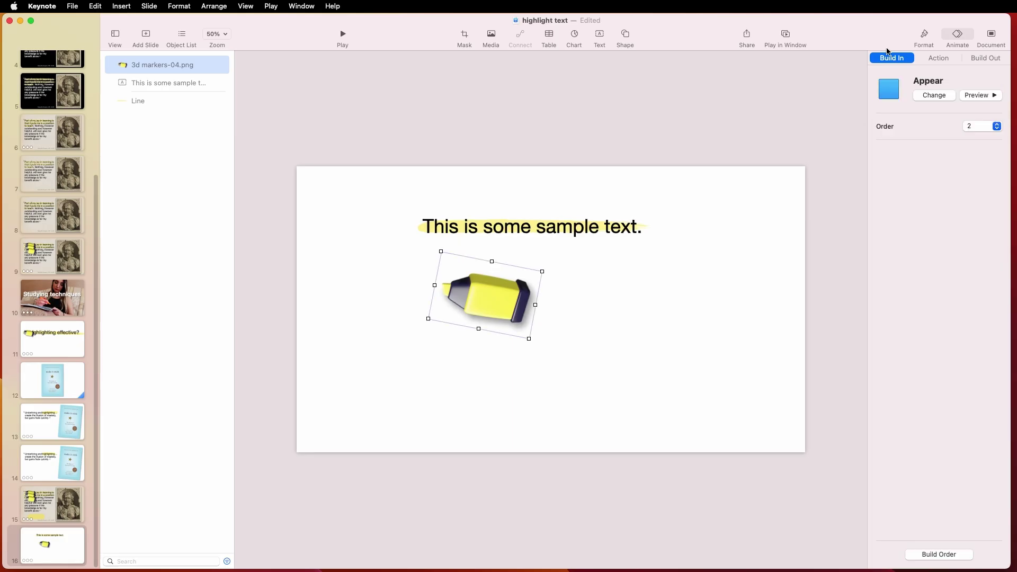
Add a Move action carrying the marker from the text's start to past its end
click(939, 58)
click(938, 98)
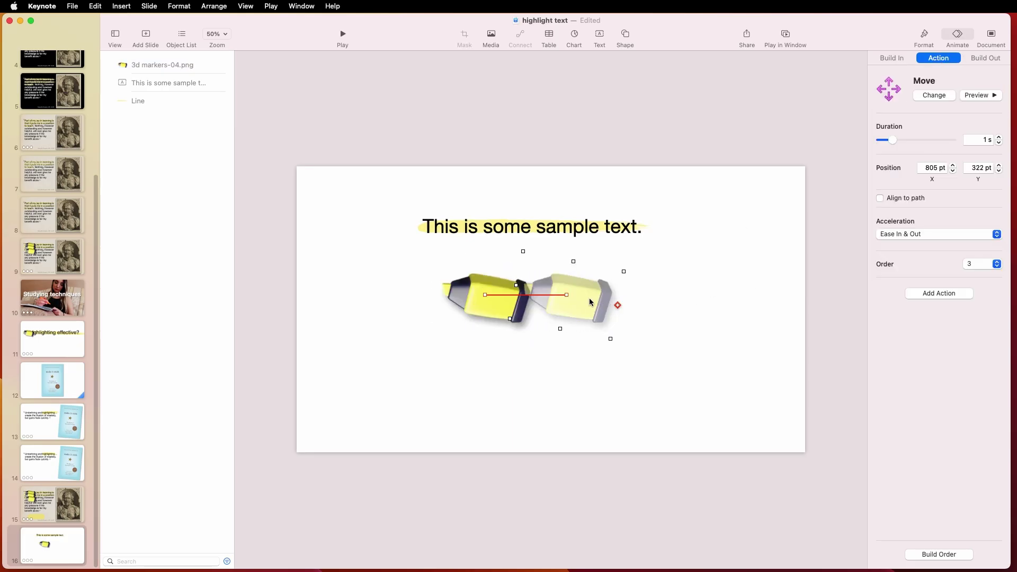
drag(491, 301, 467, 240)
mouse_move(563, 296)
mouse_down()
mouse_move(637, 242)
mouse_move(716, 254)
mouse_up()
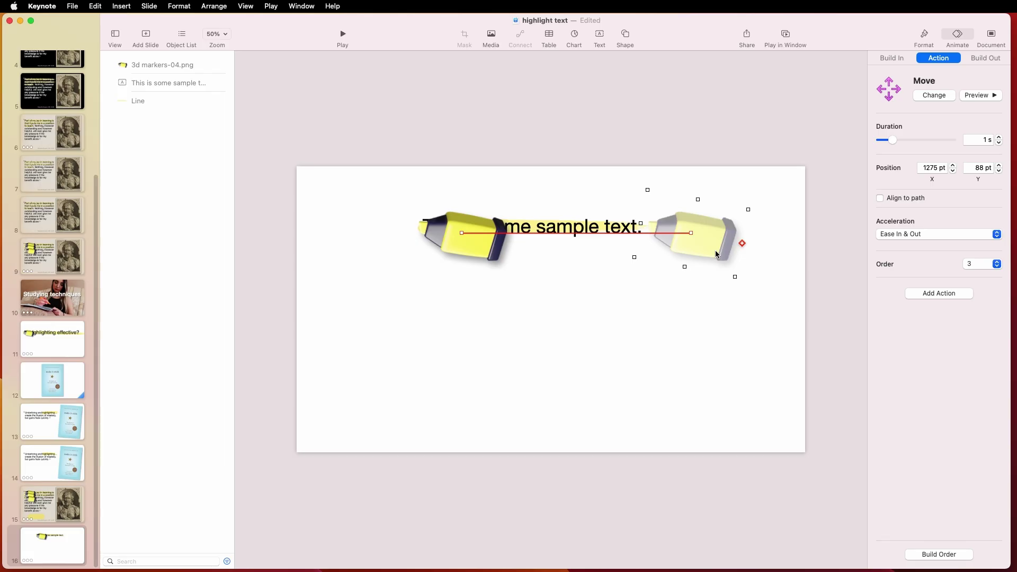
click(977, 95)
Reorder the builds so the marker's Appear comes before the line's Wipe
click(939, 555)
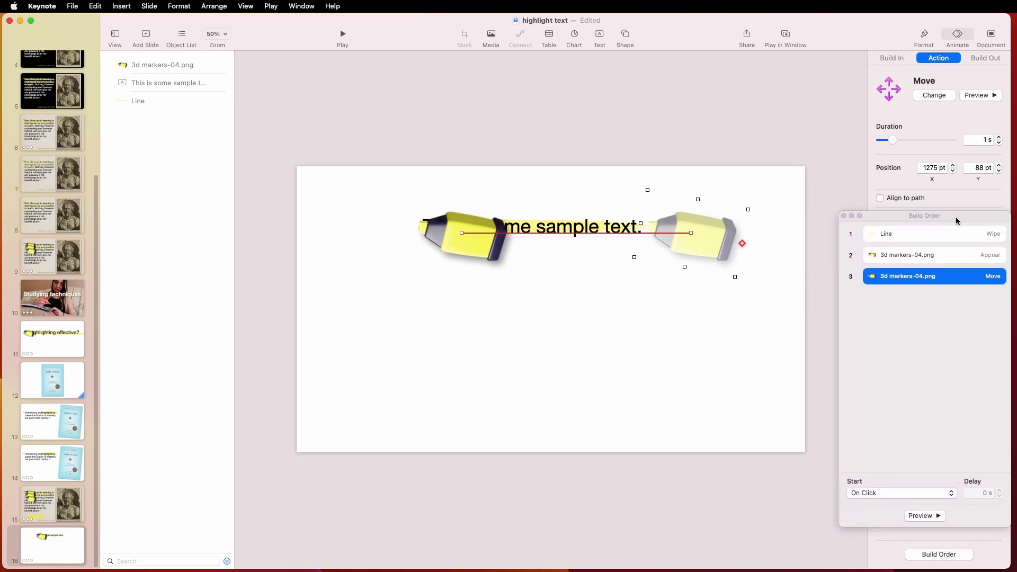
click(944, 254)
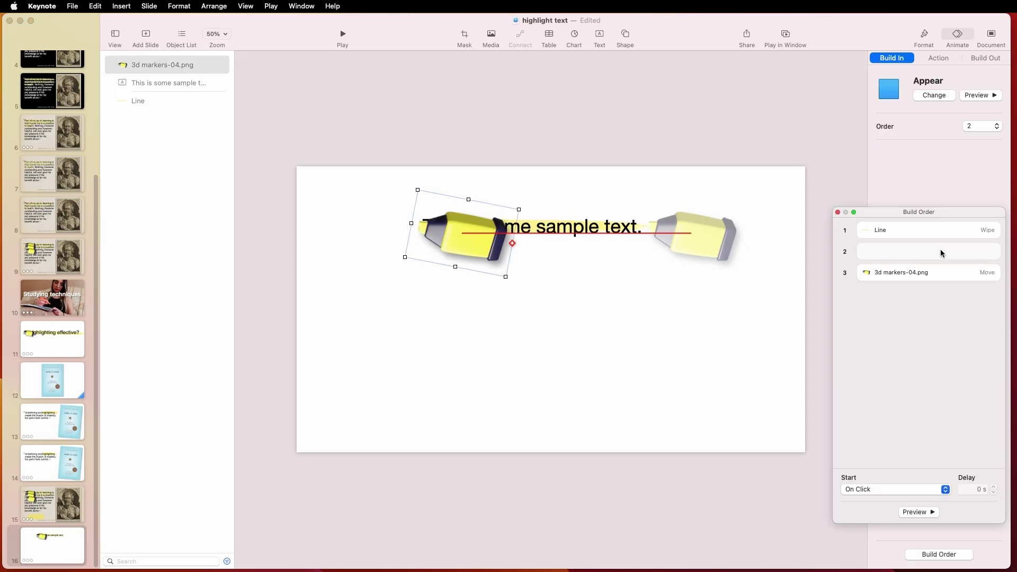
drag(943, 252, 935, 223)
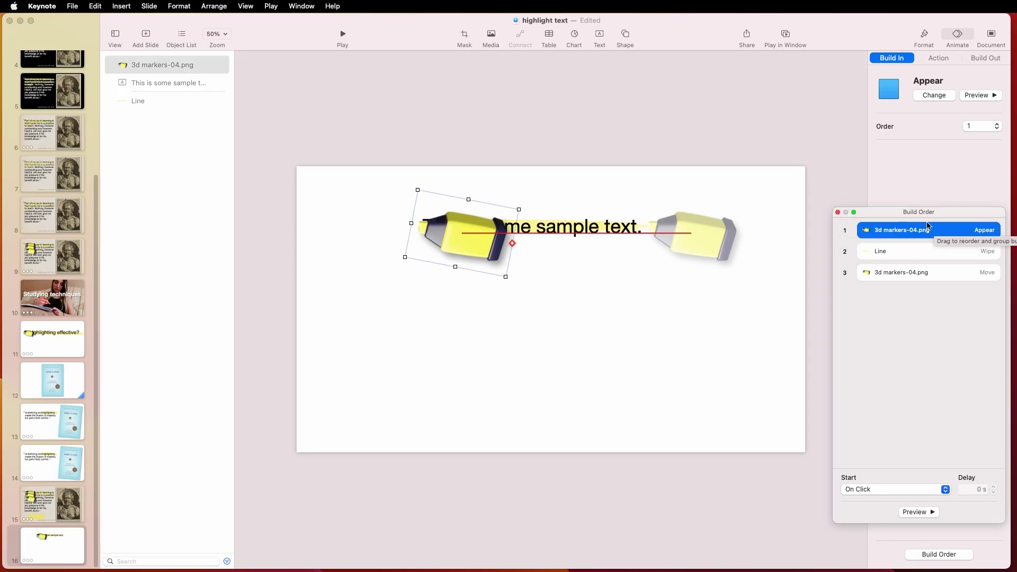
Set the marker's Move to start With Build 2, alongside the line wipe, and preview
click(919, 254)
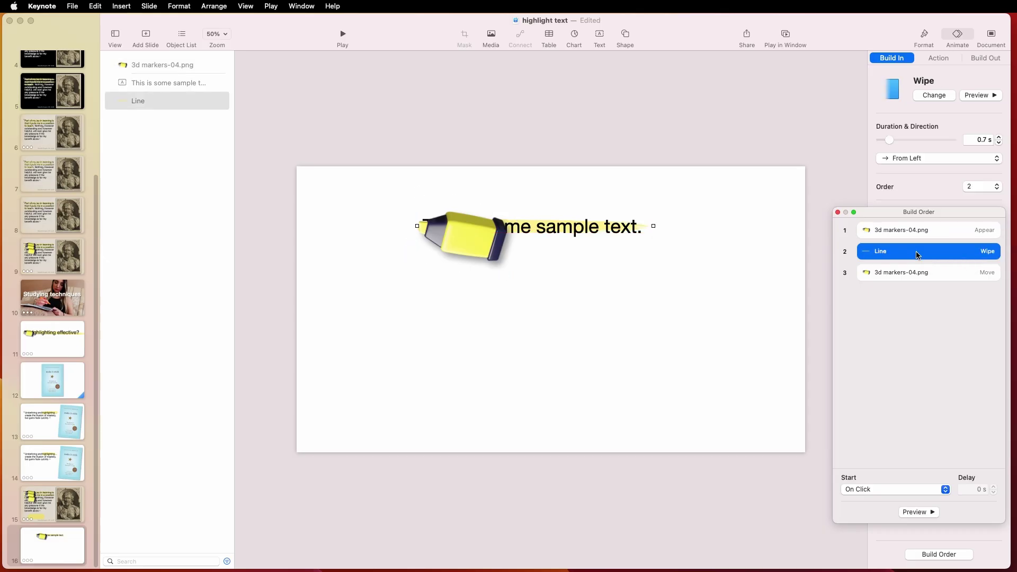
click(921, 274)
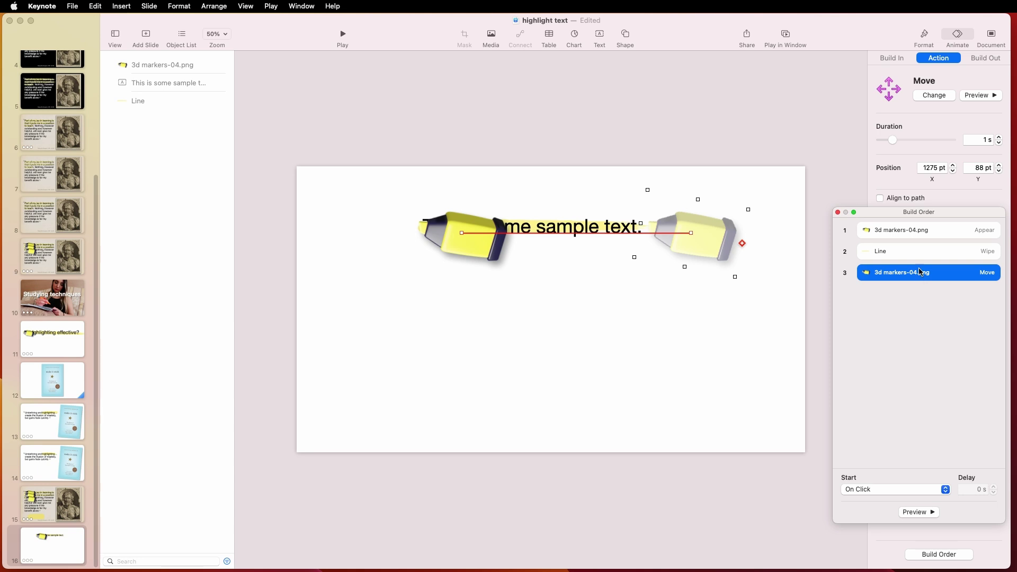
click(919, 253)
click(920, 272)
click(918, 255)
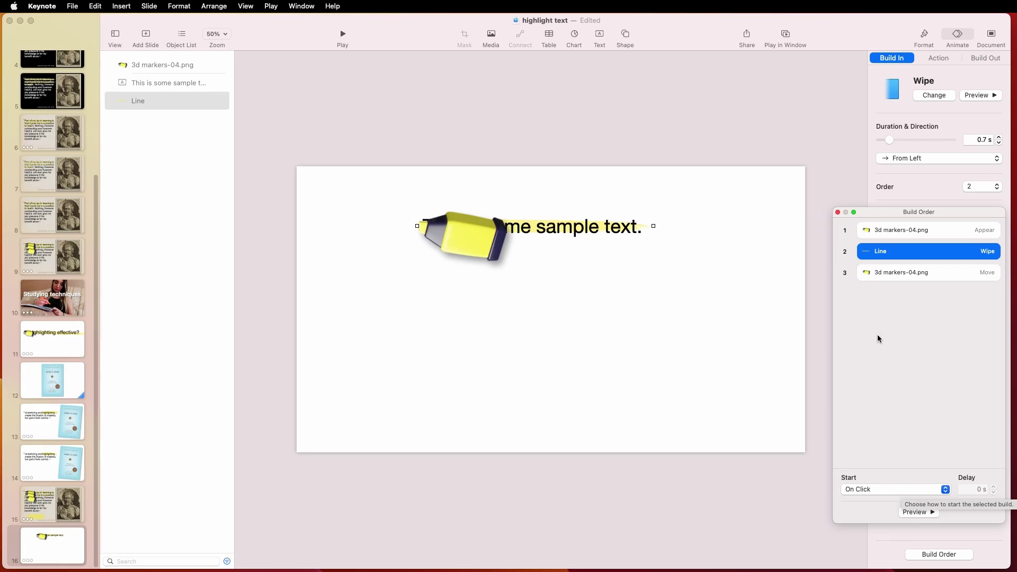
click(912, 273)
click(919, 495)
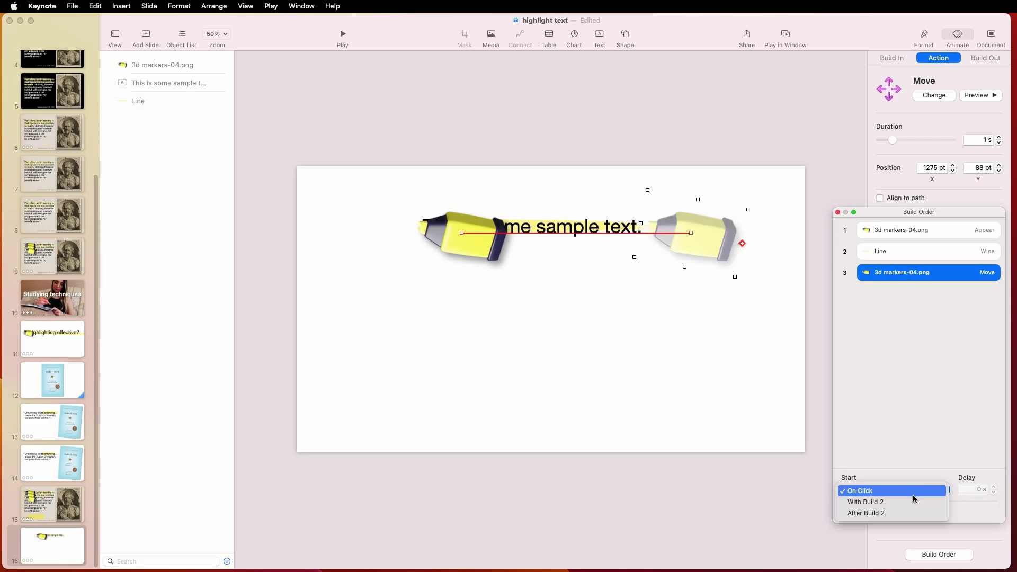
click(915, 501)
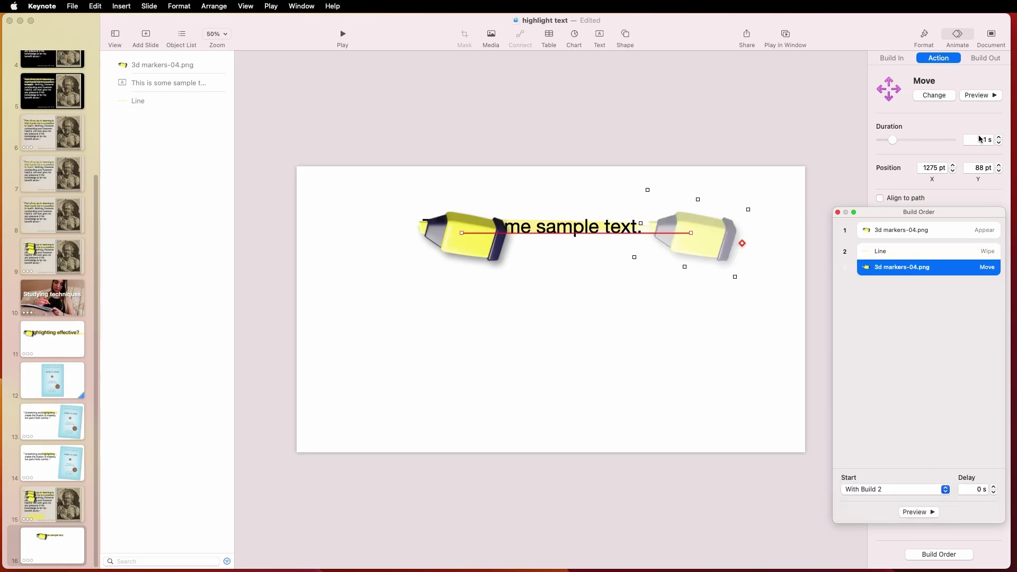
click(976, 96)
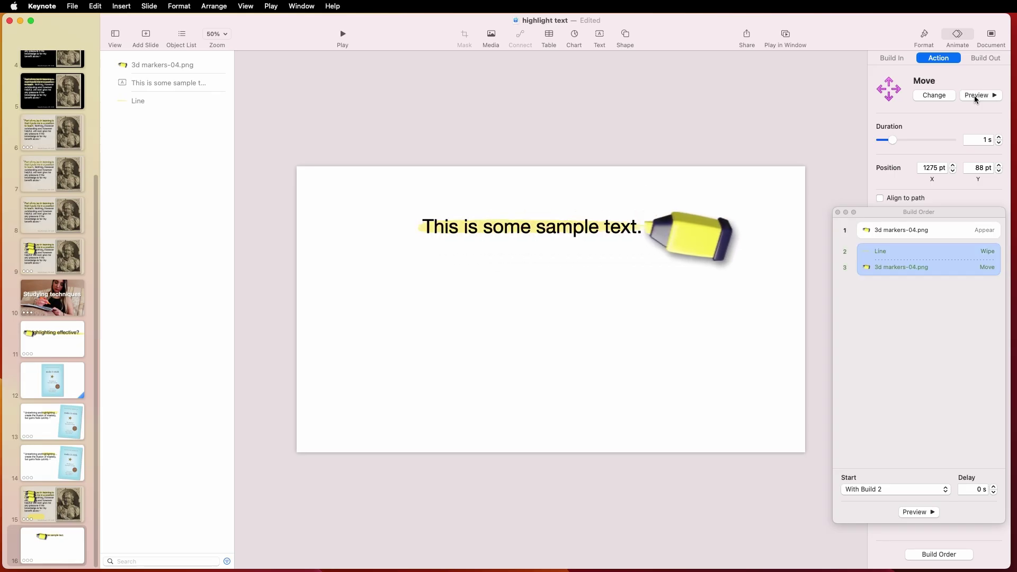